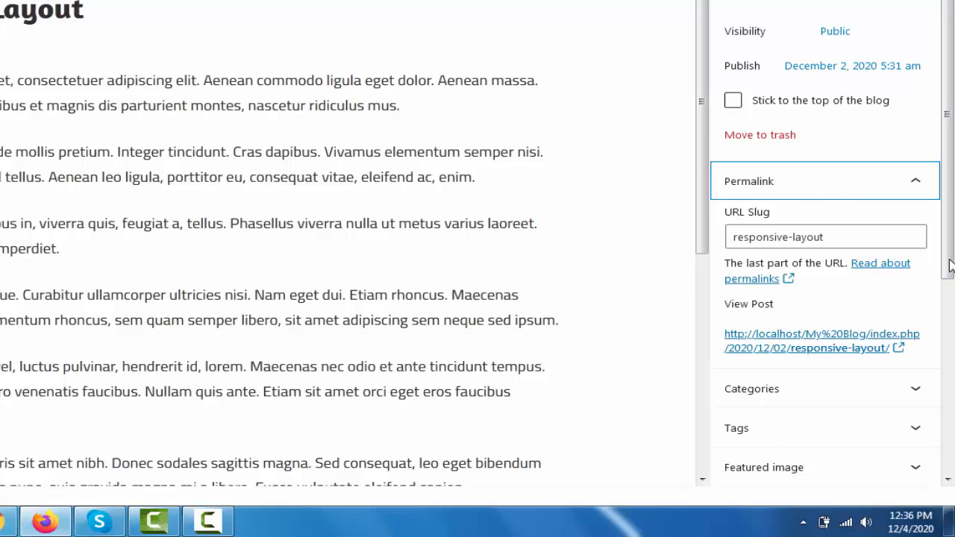
- Collapse the post's Permalink settings, expand its Categories settings, and keep the current Windows color scheme without showing the message again
{"action": "scroll", "coordinate": [953, 234], "scroll_direction": "down", "scroll_amount": 2}
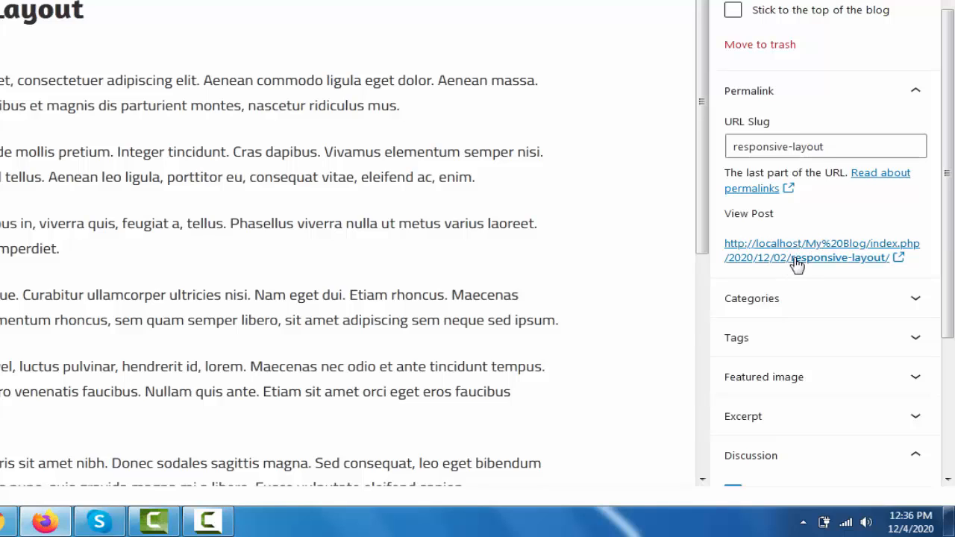
{"action": "left_click", "coordinate": [916, 93]}
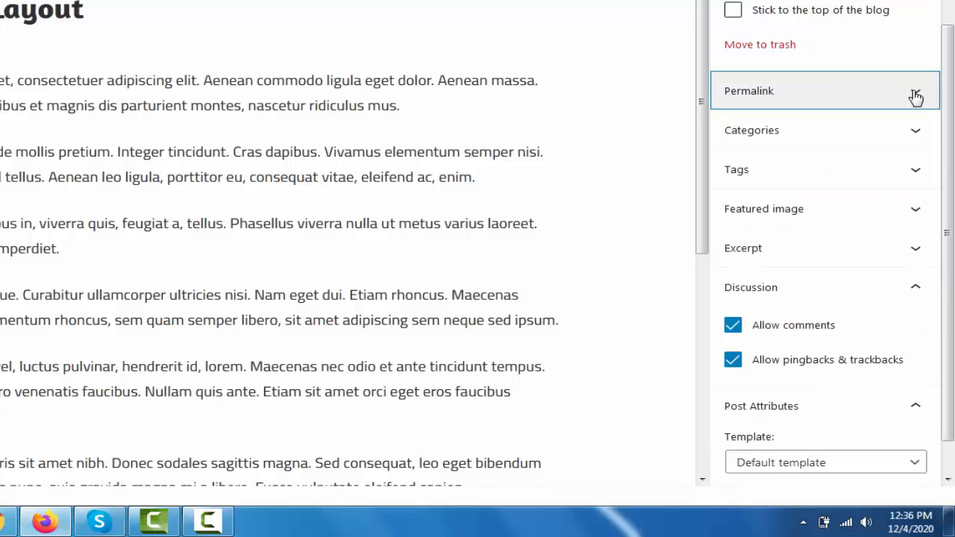
{"action": "left_click", "coordinate": [921, 142]}
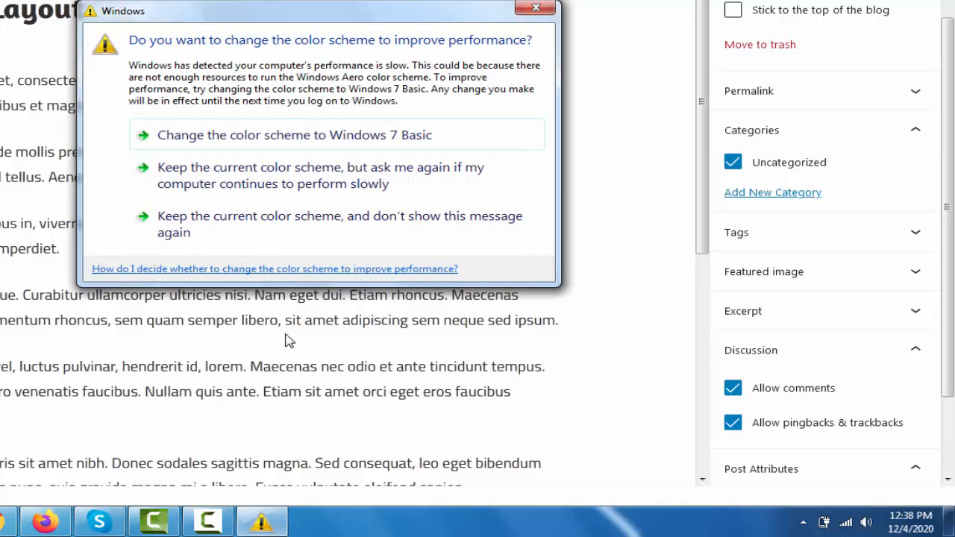
{"action": "left_click", "coordinate": [255, 234]}
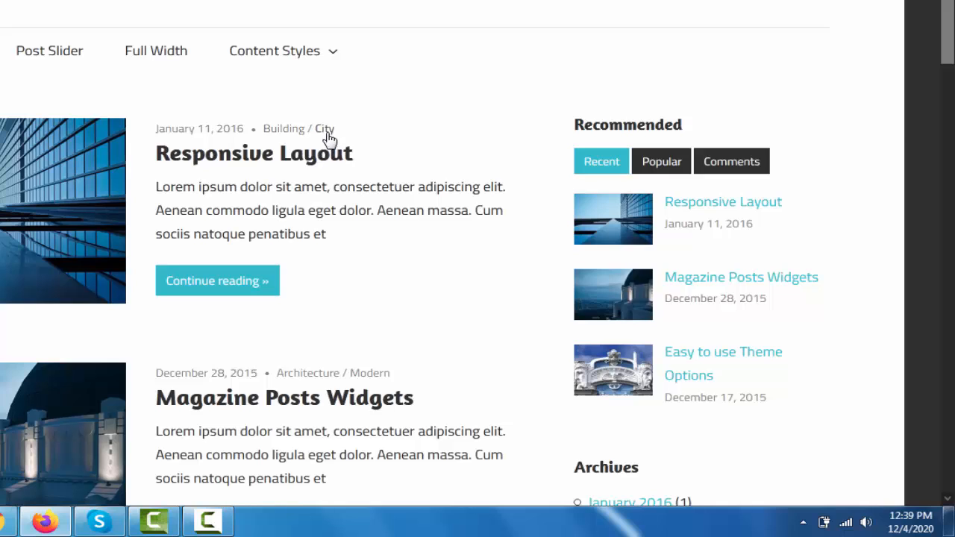
- Examine the post categories and the Categories list on the Maxwell demo site and compare them with the local blog's home page
{"action": "scroll", "coordinate": [781, 270], "scroll_direction": "down", "scroll_amount": 5}
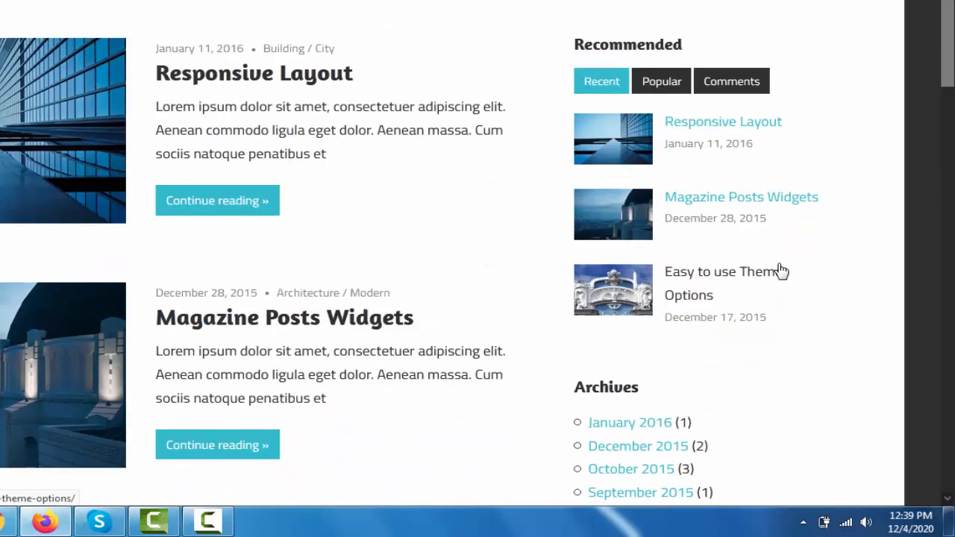
{"action": "scroll", "coordinate": [780, 270], "scroll_direction": "down", "scroll_amount": 8}
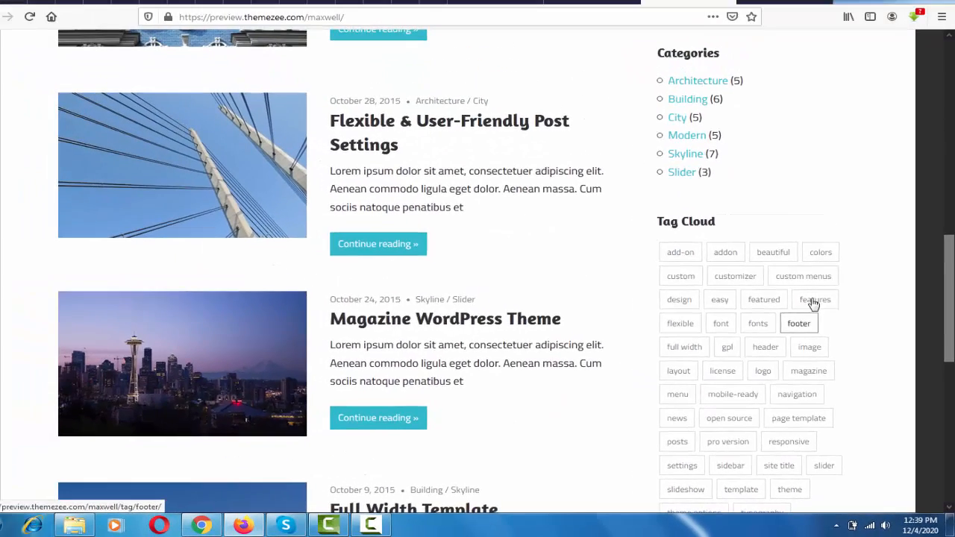
{"action": "scroll", "coordinate": [775, 224], "scroll_direction": "up", "scroll_amount": 2}
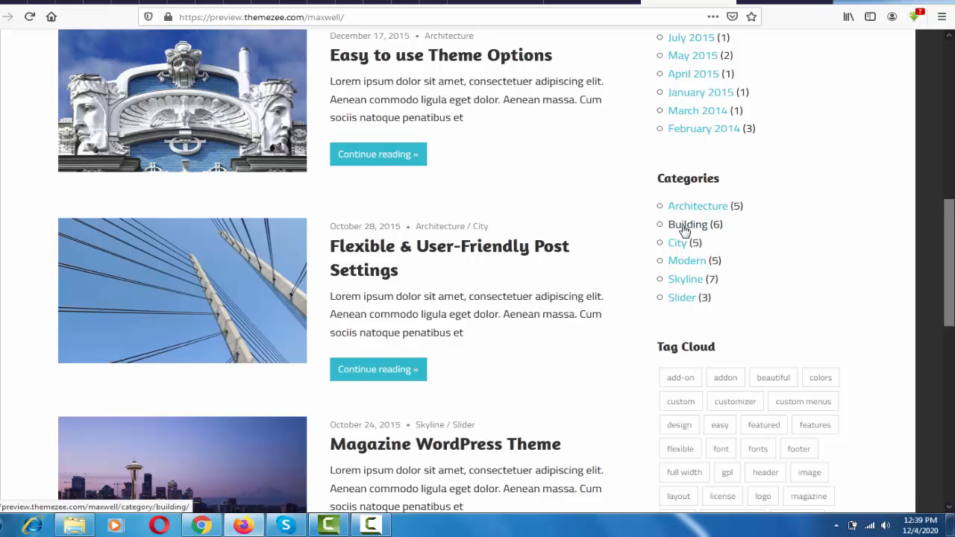
{"action": "scroll", "coordinate": [797, 316], "scroll_direction": "up", "scroll_amount": 8}
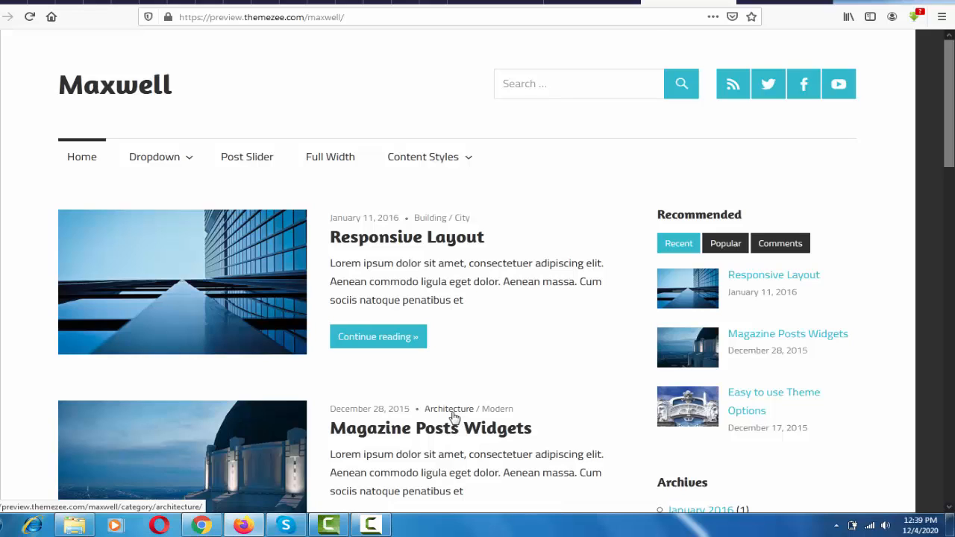
{"action": "left_click", "coordinate": [593, 3]}
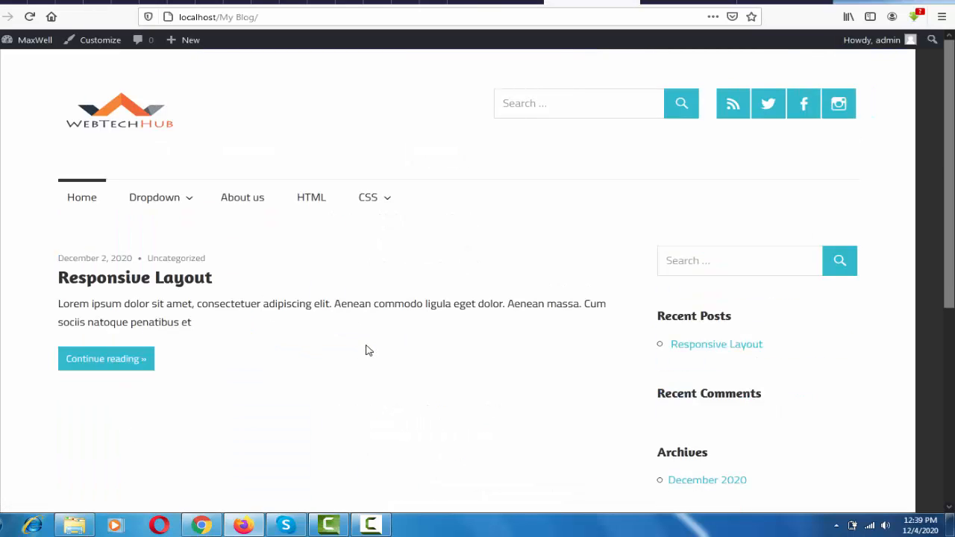
{"action": "left_click", "coordinate": [657, 3]}
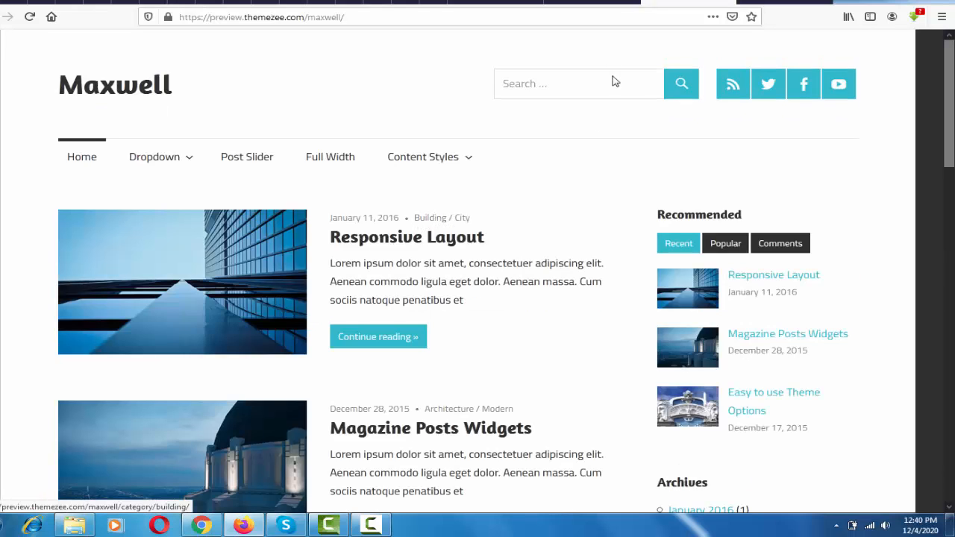
- Return to the post editor and add a new category named Building without a parent category
{"action": "left_click", "coordinate": [496, 3]}
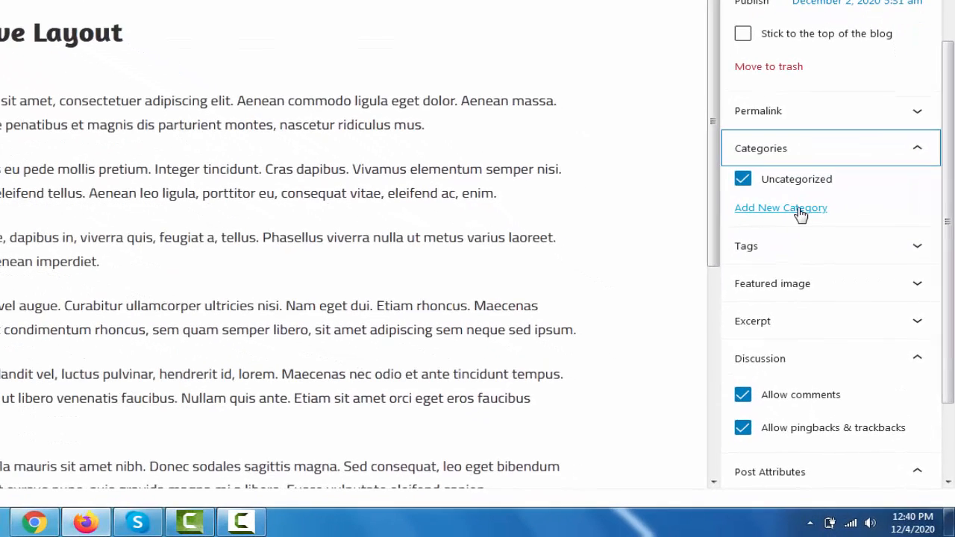
{"action": "left_click", "coordinate": [810, 215]}
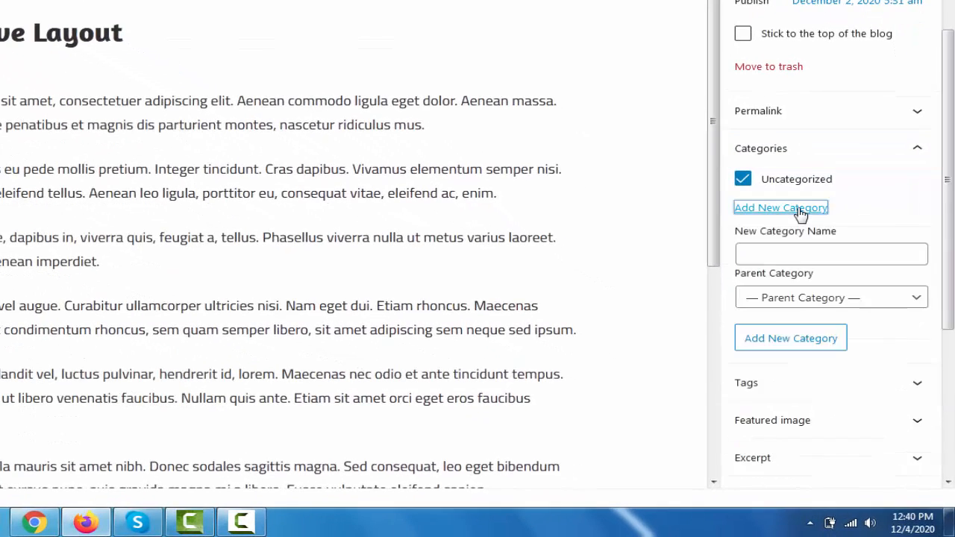
{"action": "left_click", "coordinate": [826, 254]}
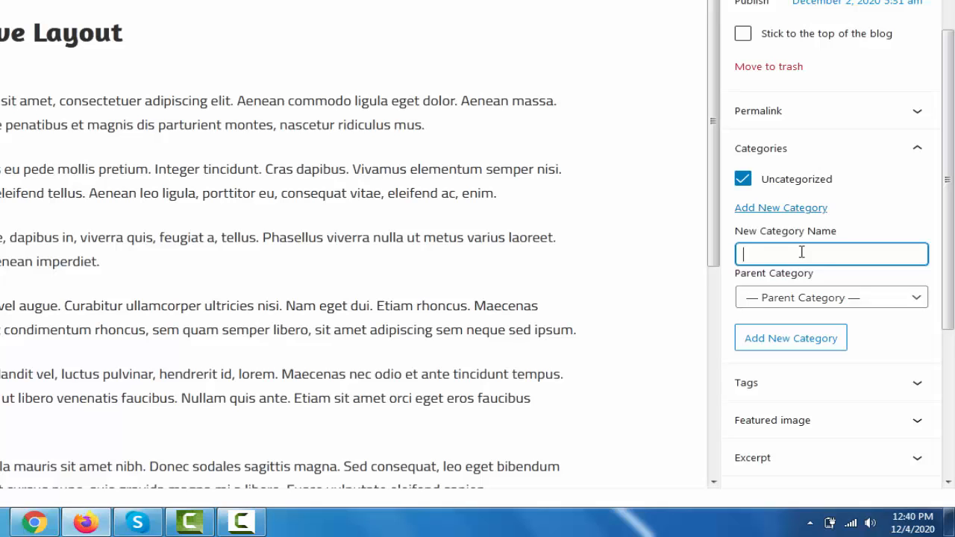
{"action": "type", "text": "Building"}
{"action": "left_click", "coordinate": [922, 300]}
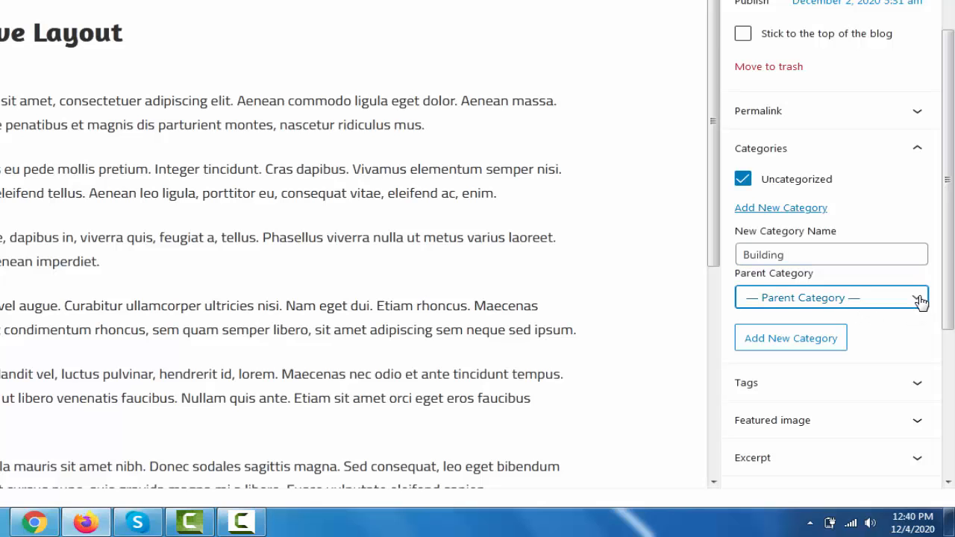
{"action": "left_click", "coordinate": [922, 300]}
{"action": "left_click", "coordinate": [922, 300]}
{"action": "left_click", "coordinate": [922, 300]}
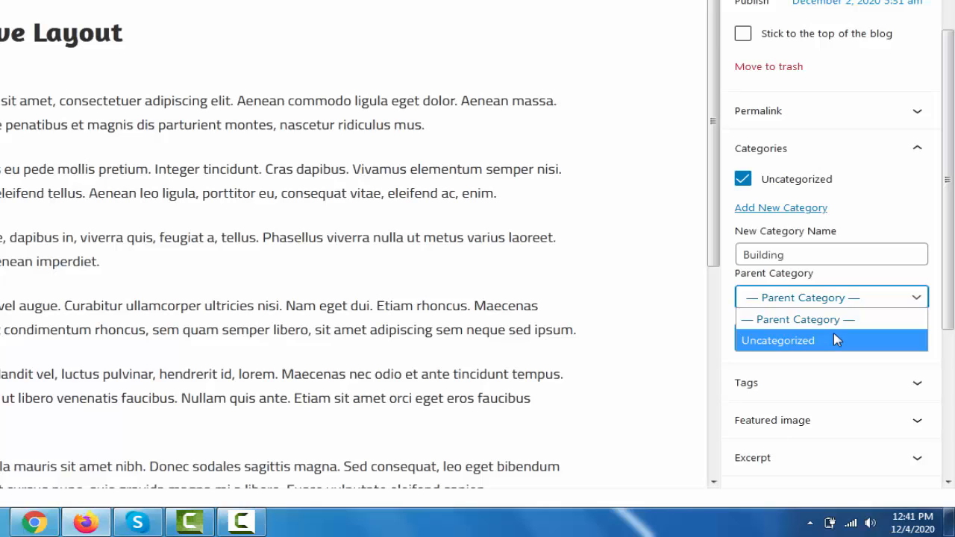
{"action": "left_click", "coordinate": [924, 301]}
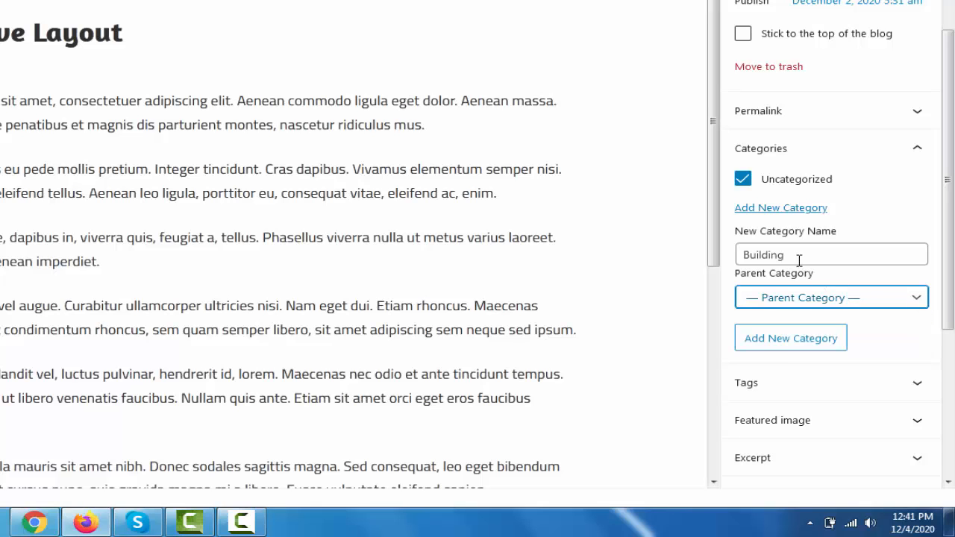
{"action": "left_click", "coordinate": [827, 347]}
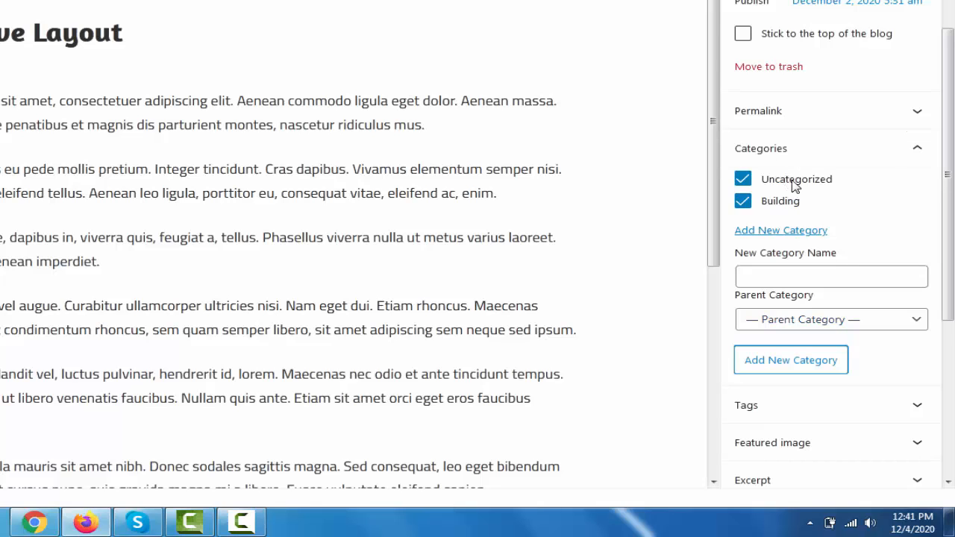
- Add a new category named City with Building as its parent category
{"action": "left_click", "coordinate": [798, 277]}
{"action": "type", "text": "C"}
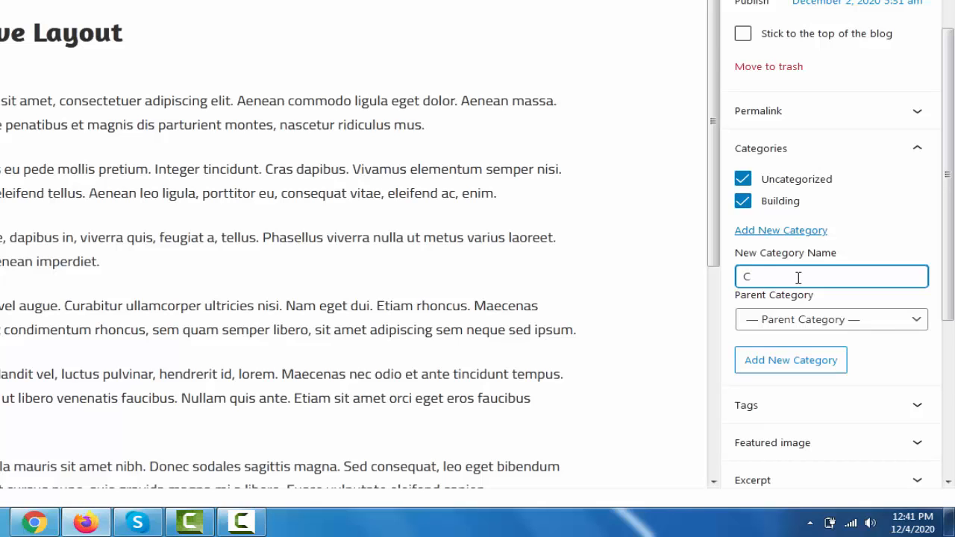
{"action": "type", "text": "ity"}
{"action": "left_click", "coordinate": [918, 323]}
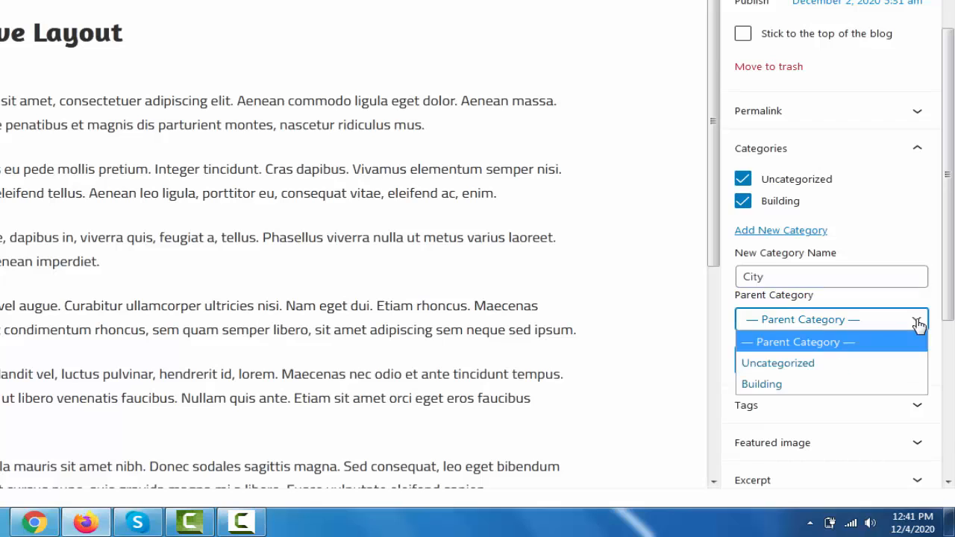
{"action": "left_click", "coordinate": [802, 383]}
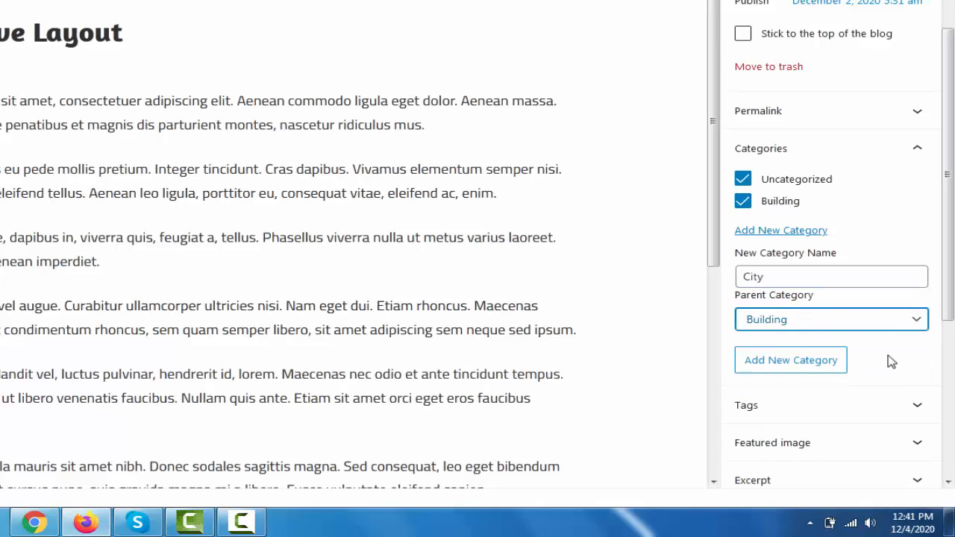
{"action": "left_click", "coordinate": [797, 373]}
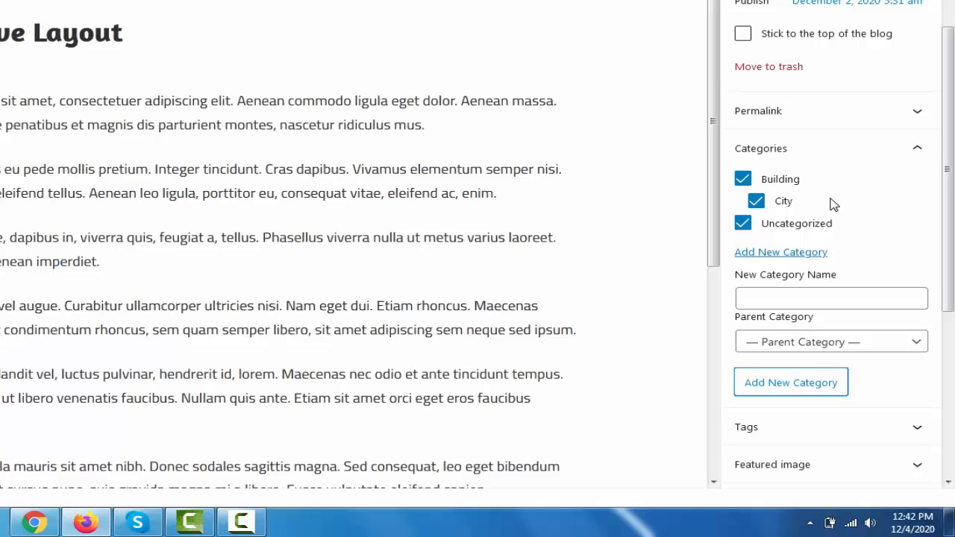
- Remove the Uncategorized category from the Responsive Layout post, update the post, and reload the blog's home page
{"action": "left_click", "coordinate": [743, 224]}
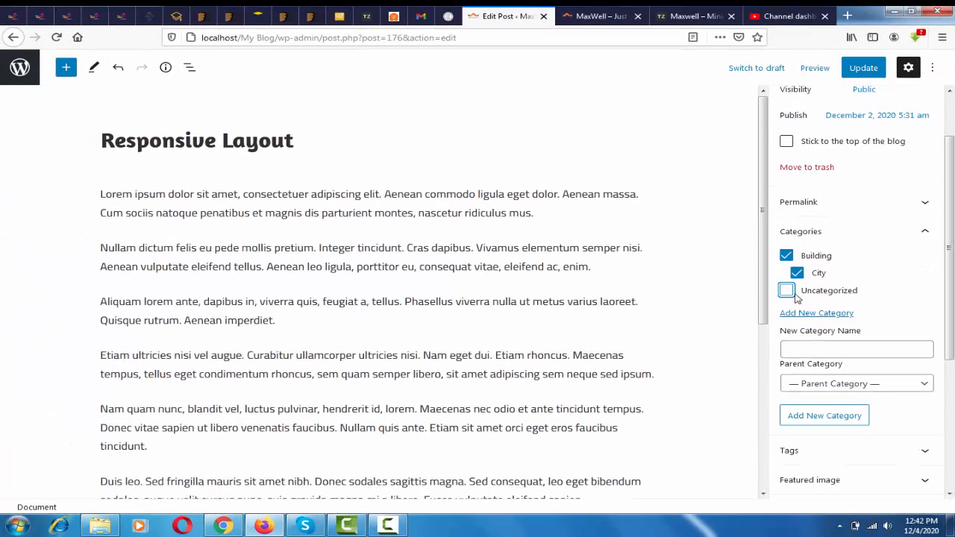
{"action": "left_click", "coordinate": [863, 68]}
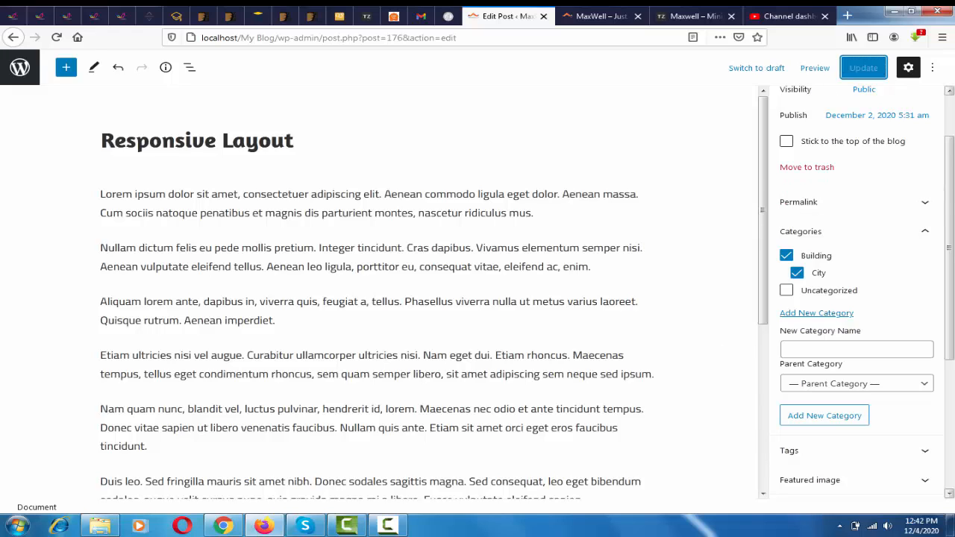
{"action": "left_click", "coordinate": [601, 16]}
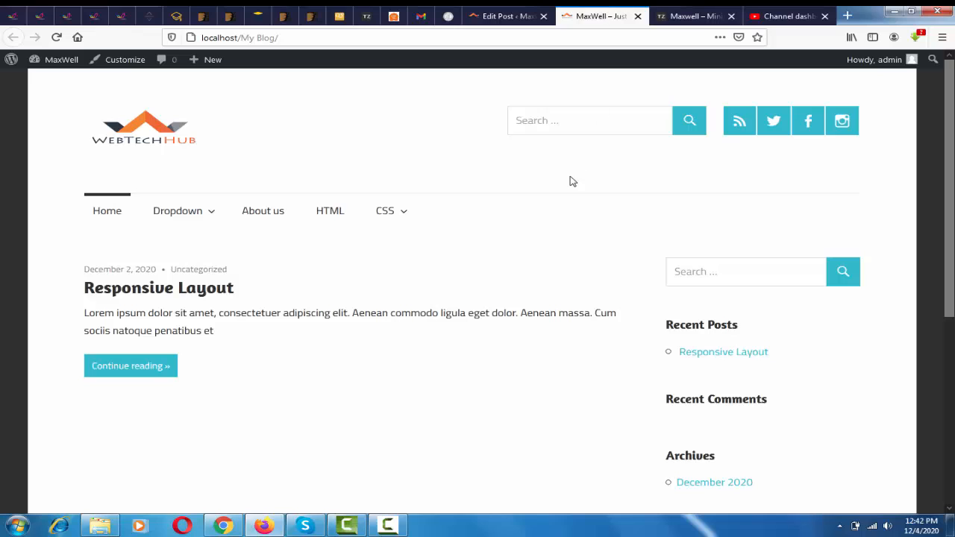
{"action": "key", "text": "F5"}
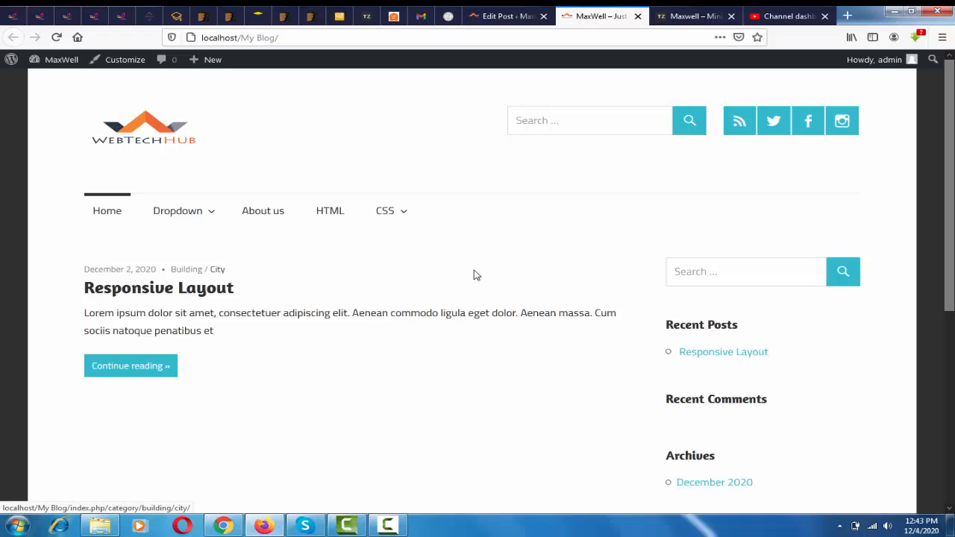
- Assign the Uncategorized category to the Responsive Layout post again, update the post, and view the blog's home page
{"action": "left_click", "coordinate": [539, 17]}
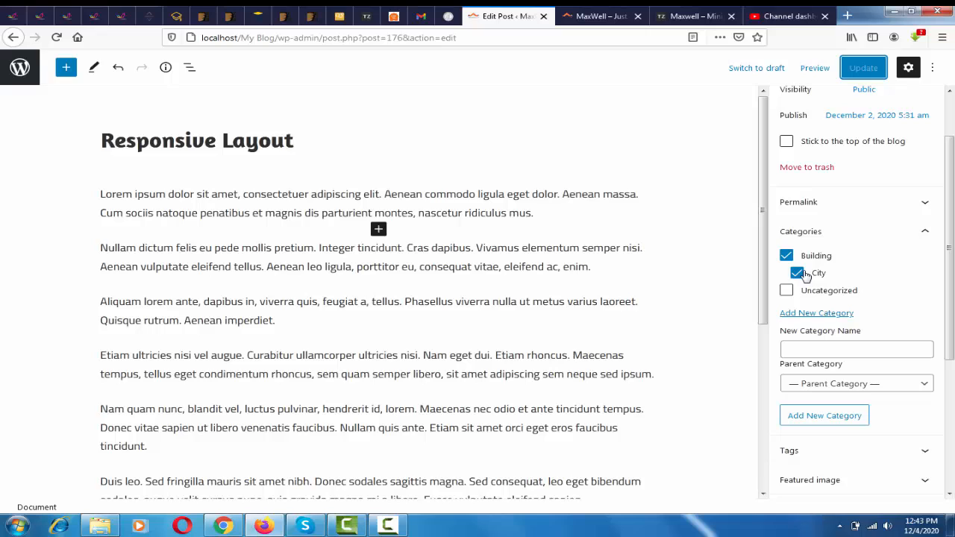
{"action": "left_click", "coordinate": [787, 290]}
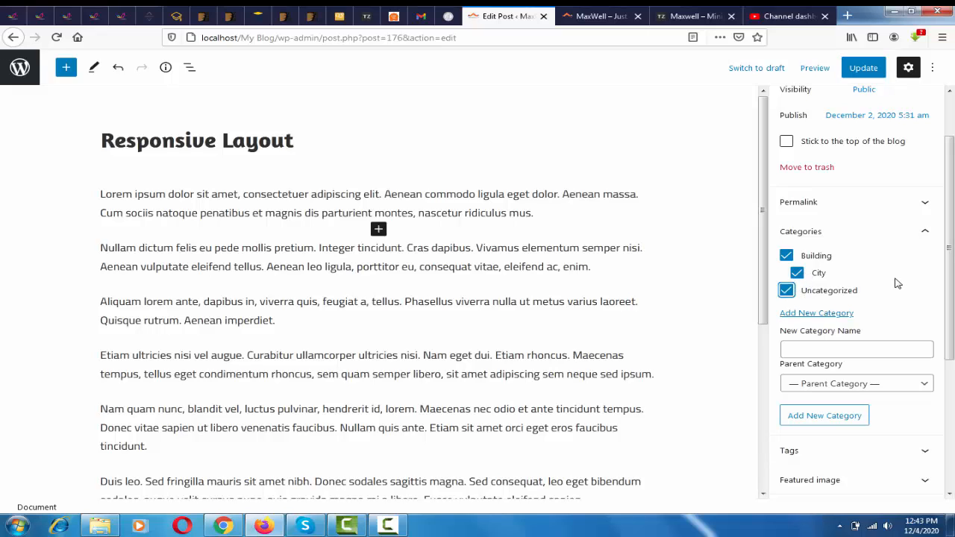
{"action": "left_click", "coordinate": [862, 68]}
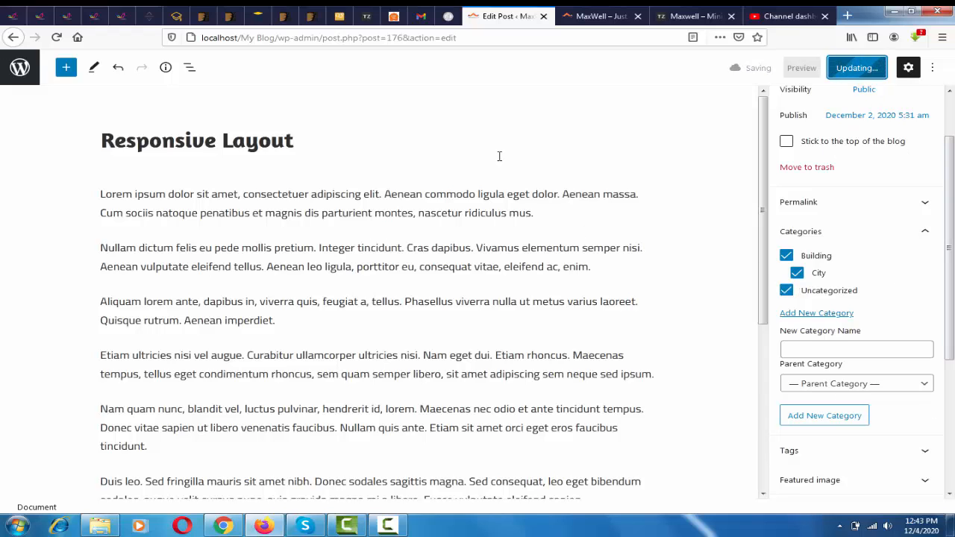
{"action": "left_click", "coordinate": [597, 16]}
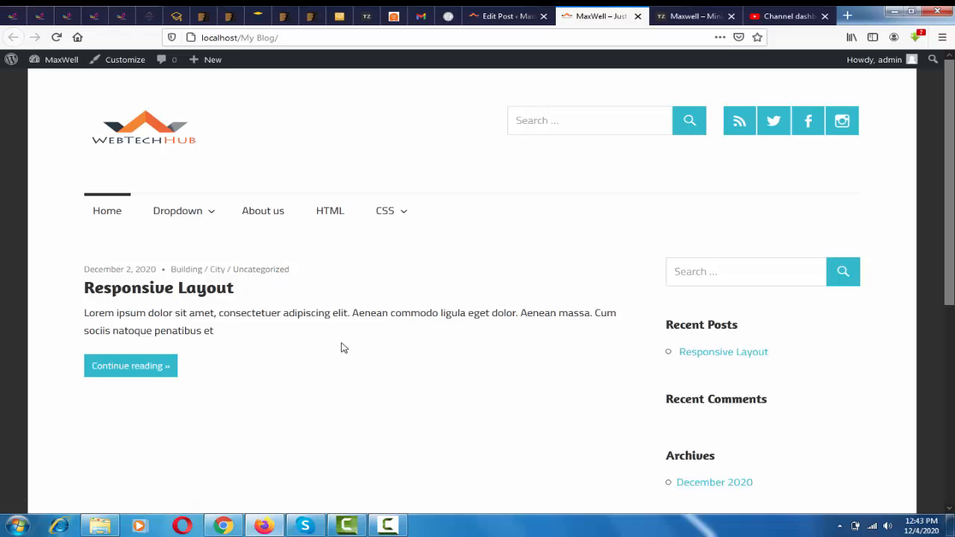
- Examine the Categories list in the Maxwell demo site's sidebar and compare it with the post's categories on the local blog
{"action": "left_click", "coordinate": [717, 14]}
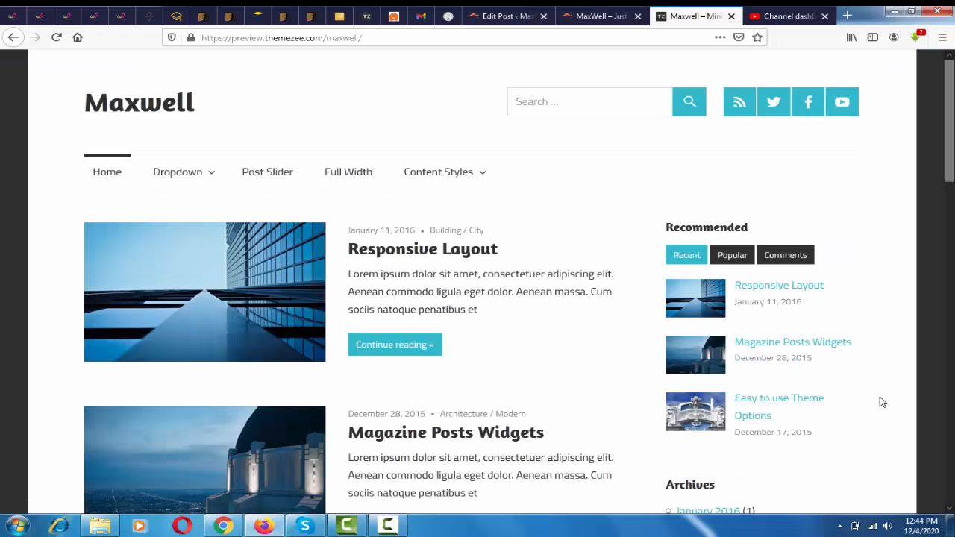
{"action": "scroll", "coordinate": [880, 403], "scroll_direction": "down", "scroll_amount": 5}
{"action": "scroll", "coordinate": [886, 404], "scroll_direction": "down", "scroll_amount": 1}
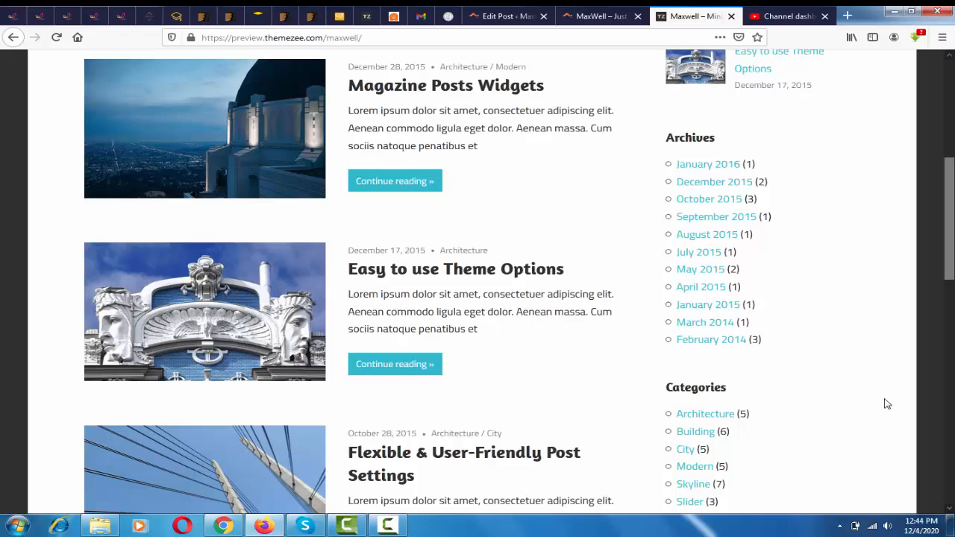
{"action": "scroll", "coordinate": [886, 404], "scroll_direction": "down", "scroll_amount": 3}
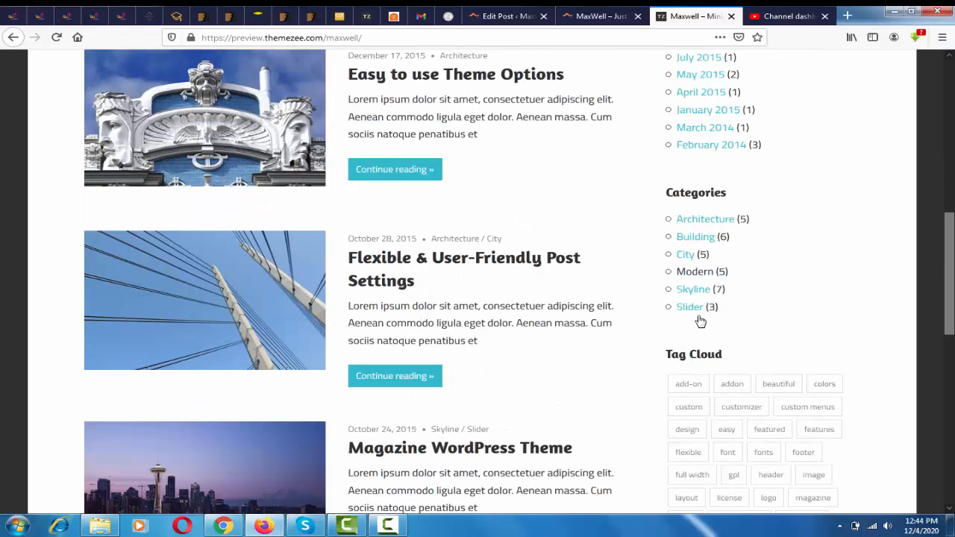
{"action": "left_click", "coordinate": [597, 16]}
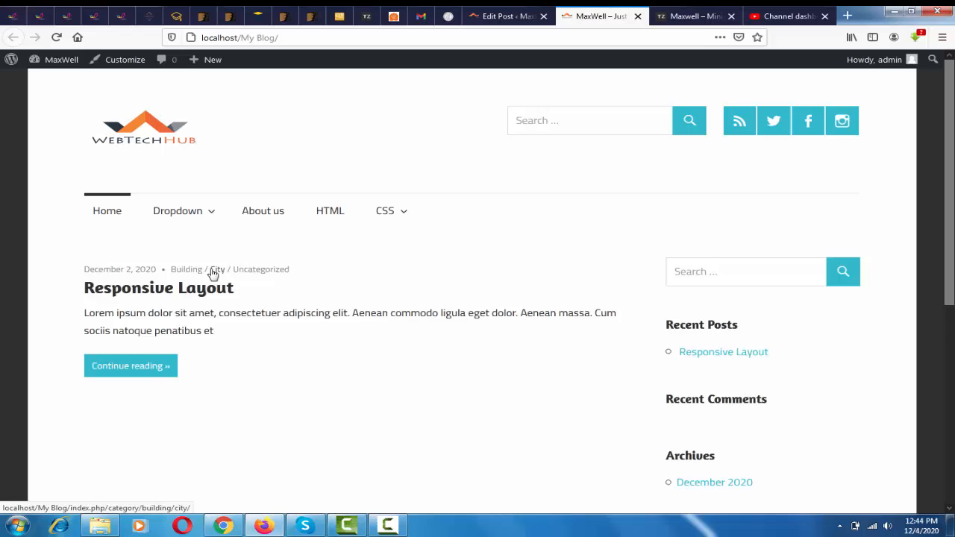
- Remove the Uncategorized category from the Responsive Layout post, leaving Building and City, and update the post
{"action": "left_click", "coordinate": [498, 16]}
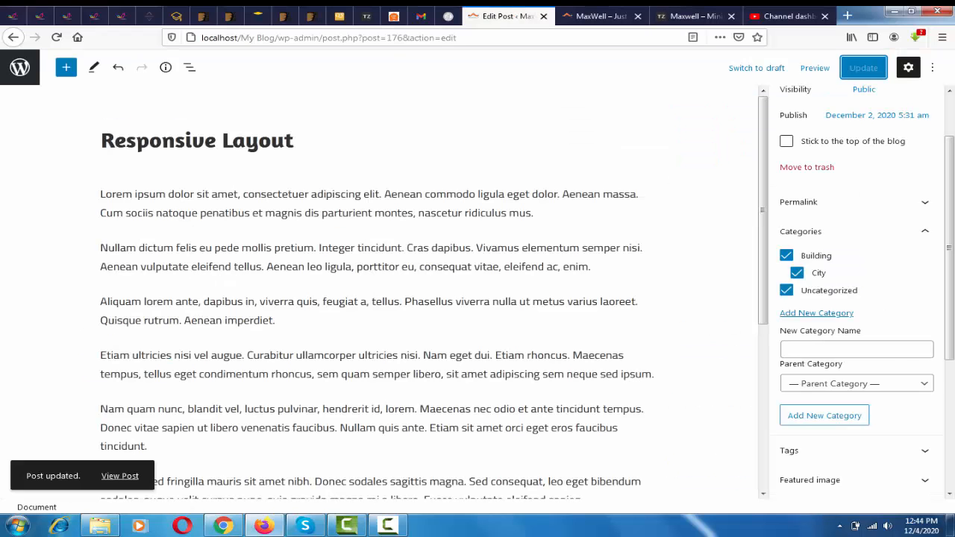
{"action": "left_click", "coordinate": [787, 290]}
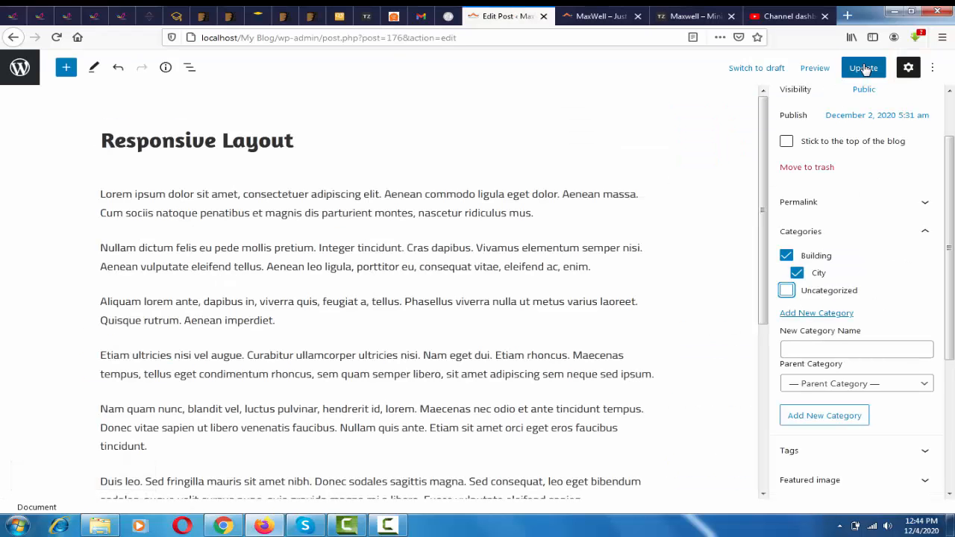
{"action": "left_click", "coordinate": [863, 67]}
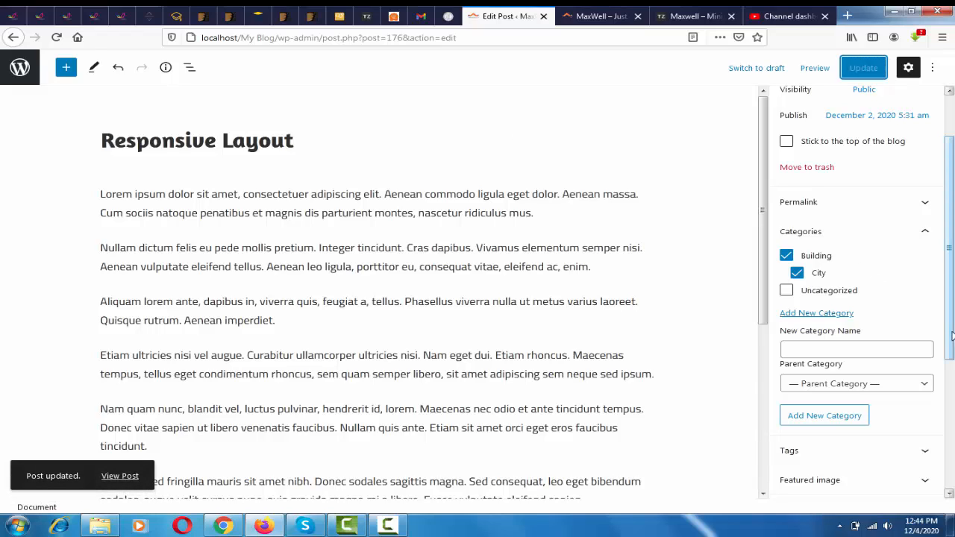
{"action": "left_click", "coordinate": [932, 239]}
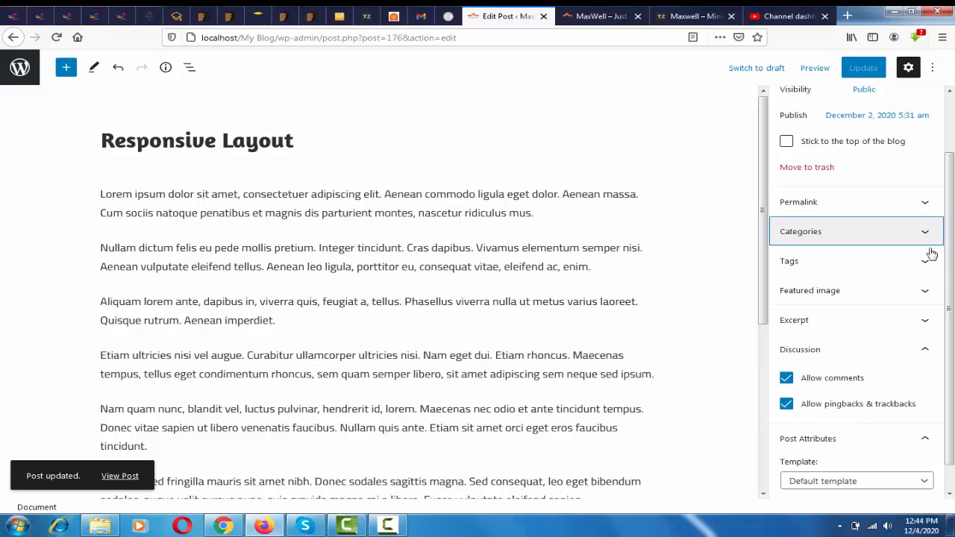
- Add the tags CSS and HTML to the Responsive Layout post and remove both again
{"action": "left_click", "coordinate": [927, 261]}
{"action": "left_click", "coordinate": [889, 307]}
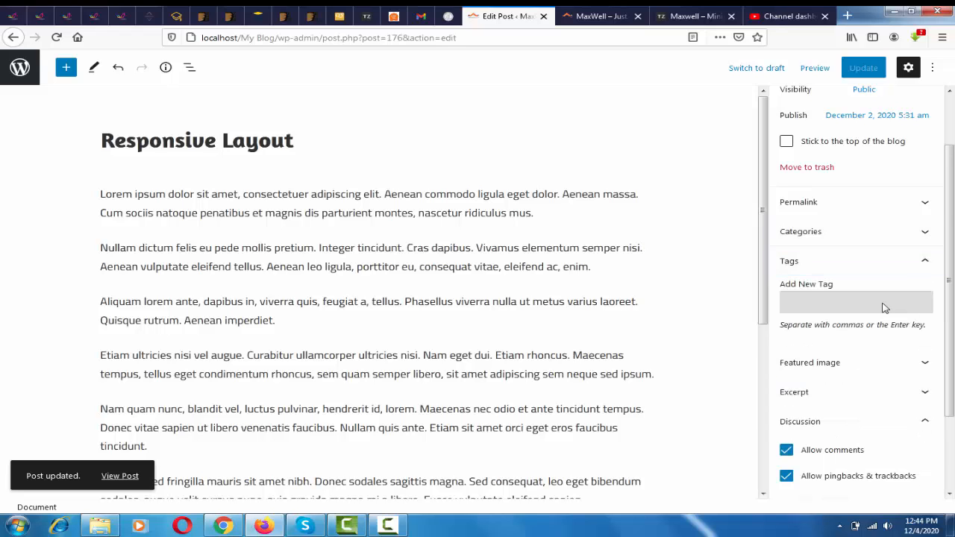
{"action": "type", "text": "CSS,HTML,"}
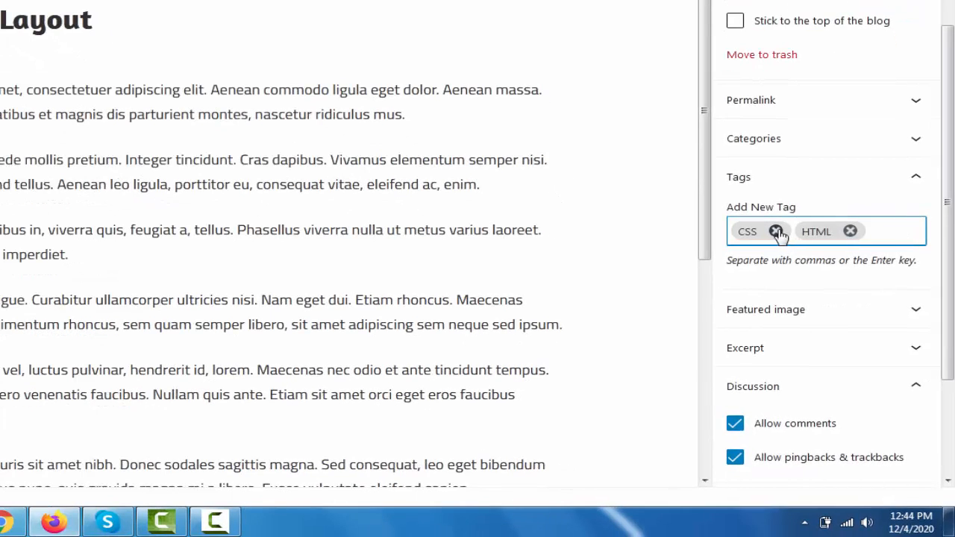
{"action": "left_click", "coordinate": [776, 231]}
{"action": "left_click", "coordinate": [787, 231]}
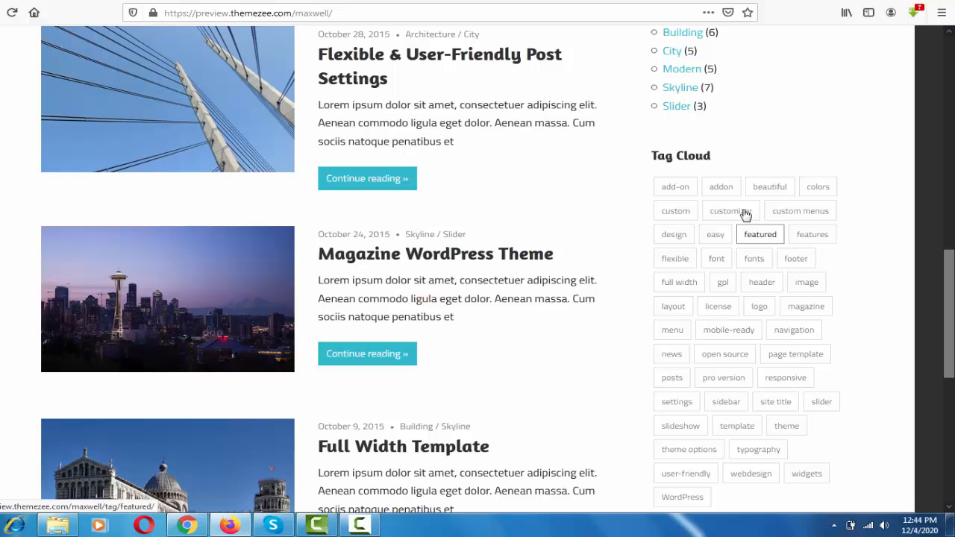
- View the demo site's posts tagged beautiful and examine the tags listed below the Beautiful Typography post
{"action": "left_click", "coordinate": [776, 188]}
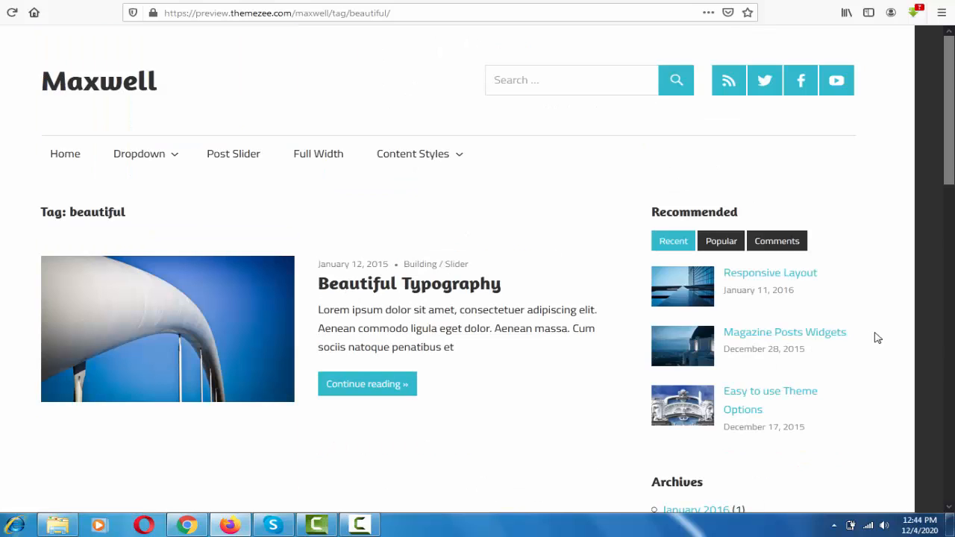
{"action": "left_click", "coordinate": [375, 290]}
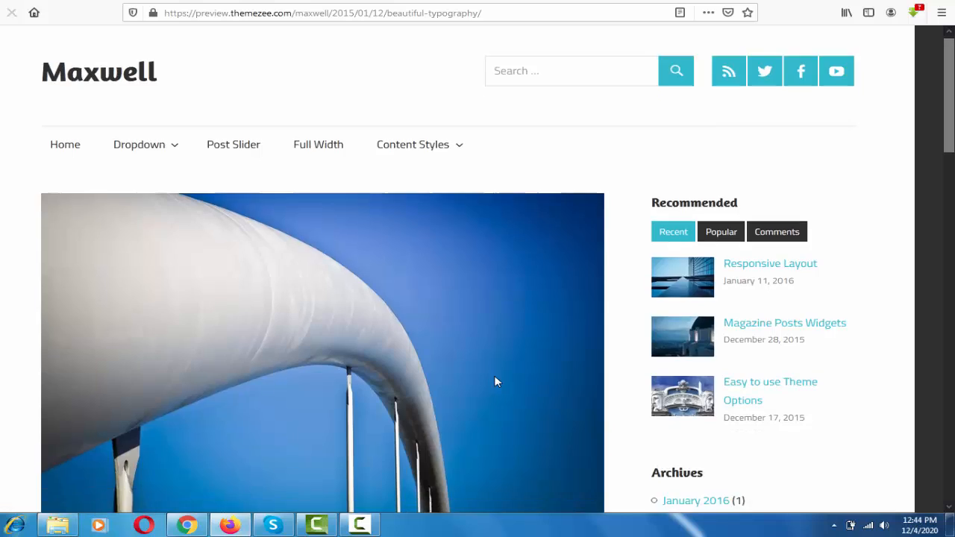
{"action": "scroll", "coordinate": [494, 377], "scroll_direction": "down", "scroll_amount": 5}
{"action": "scroll", "coordinate": [496, 380], "scroll_direction": "down", "scroll_amount": 4}
{"action": "scroll", "coordinate": [495, 378], "scroll_direction": "down", "scroll_amount": 2}
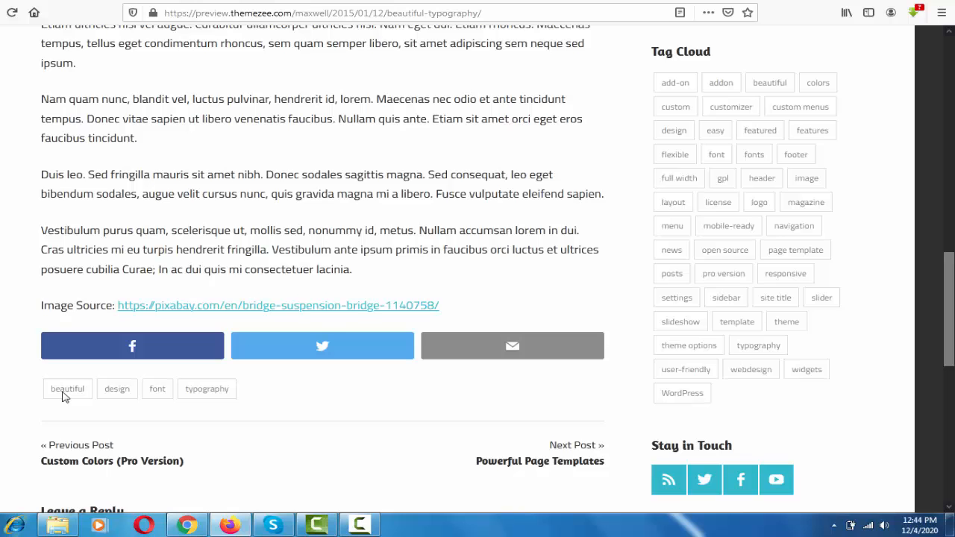
{"action": "scroll", "coordinate": [63, 397], "scroll_direction": "down", "scroll_amount": 1}
- Return to editing the Responsive Layout post, add the tags HTML, CSS and JS, and update the post
{"action": "left_click", "coordinate": [556, 0]}
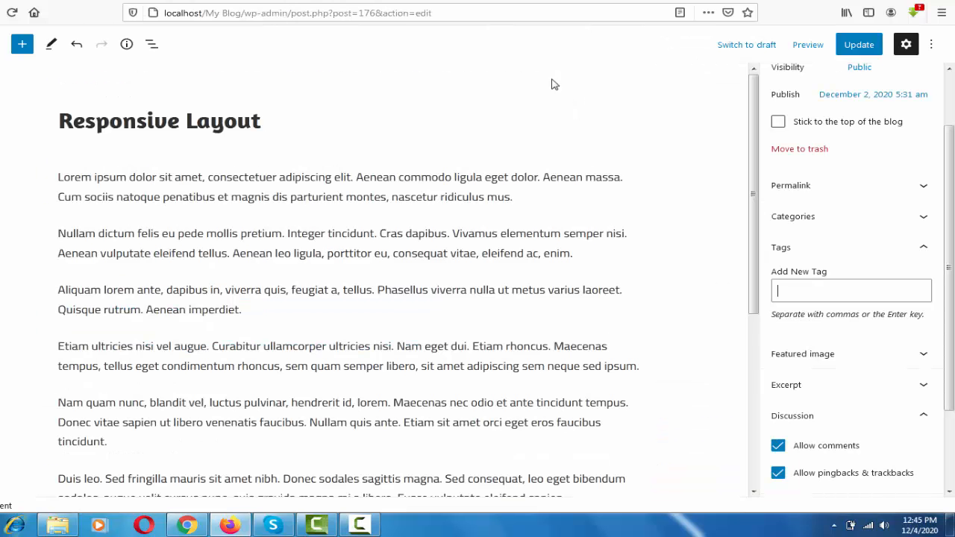
{"action": "left_click", "coordinate": [844, 285]}
{"action": "type", "text": "HTML"}
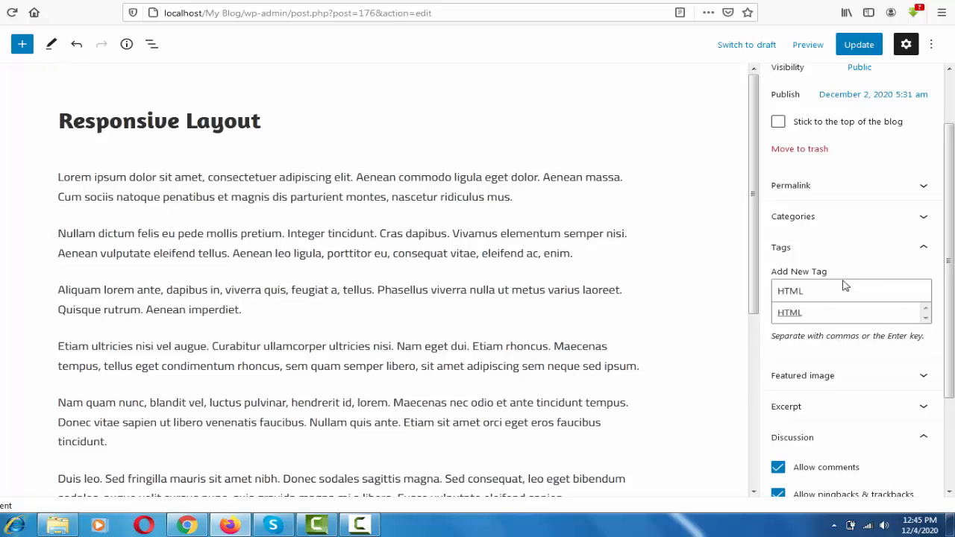
{"action": "key", "text": "Return"}
{"action": "type", "text": "CSS"}
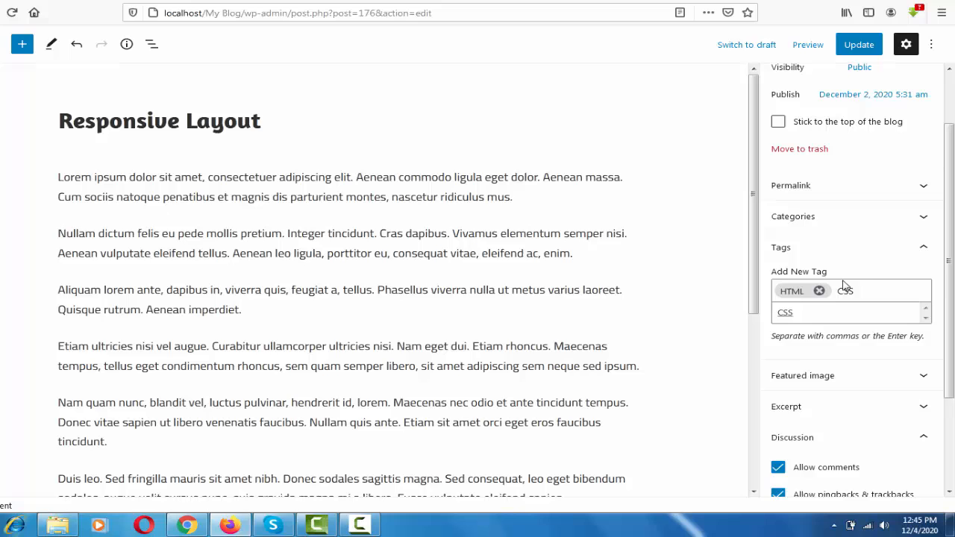
{"action": "key", "text": "Return"}
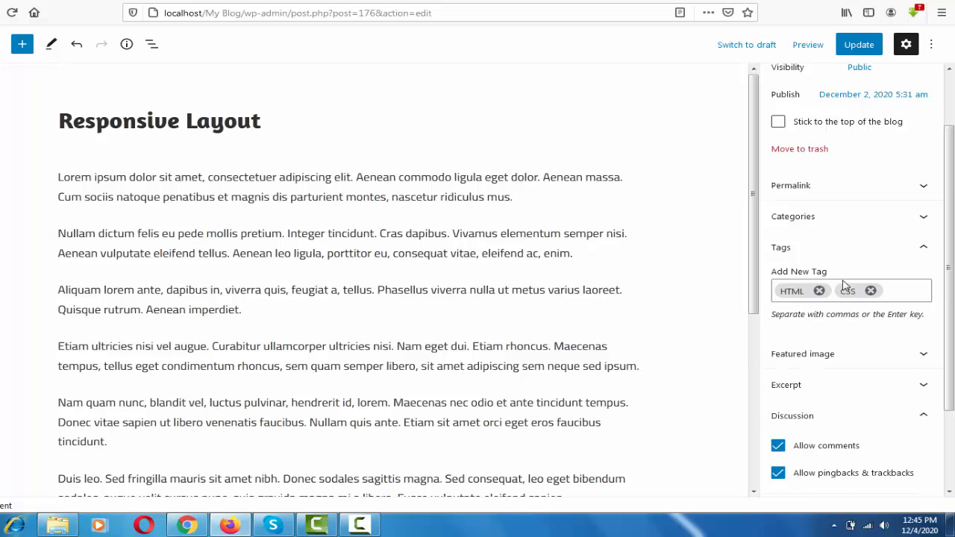
{"action": "type", "text": "JS"}
{"action": "key", "text": "Return"}
{"action": "left_click", "coordinate": [859, 44]}
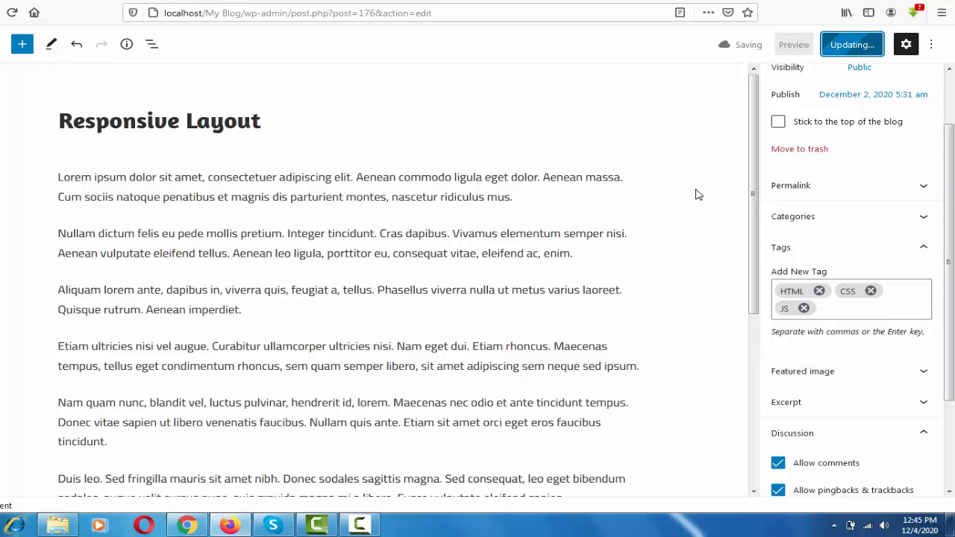
- Reload the local blog, check the tags below the full Responsive Layout post, and return to the home page
{"action": "left_click", "coordinate": [597, 2]}
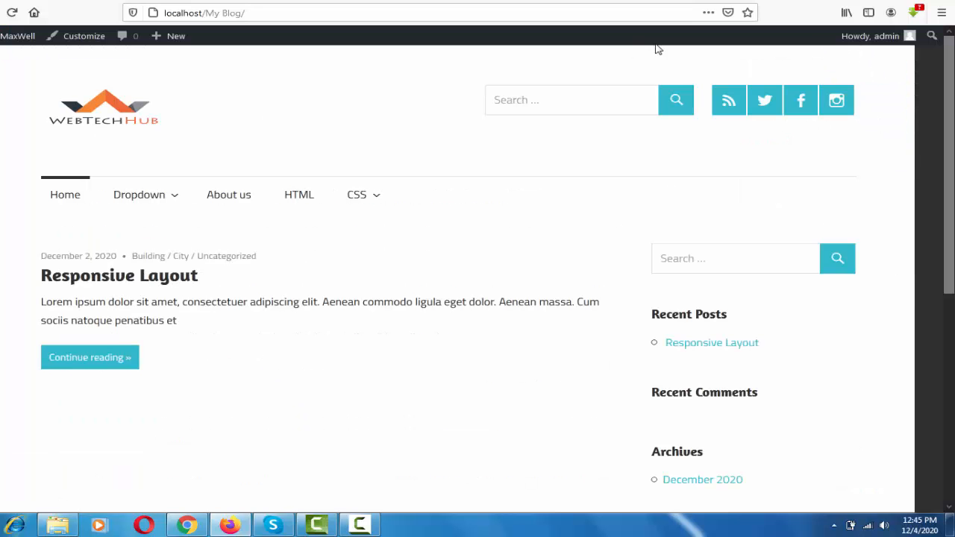
{"action": "key", "text": "F5"}
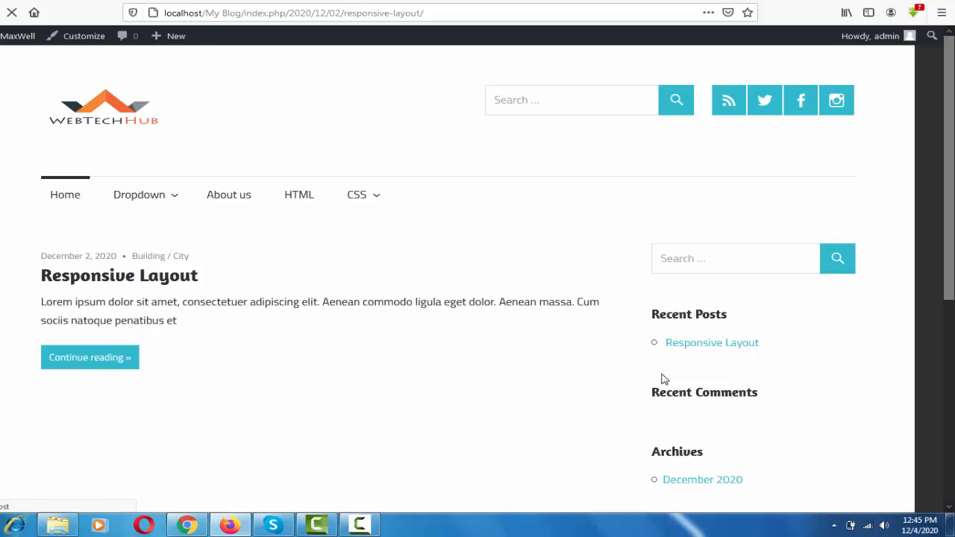
{"action": "scroll", "coordinate": [664, 380], "scroll_direction": "down", "scroll_amount": 8}
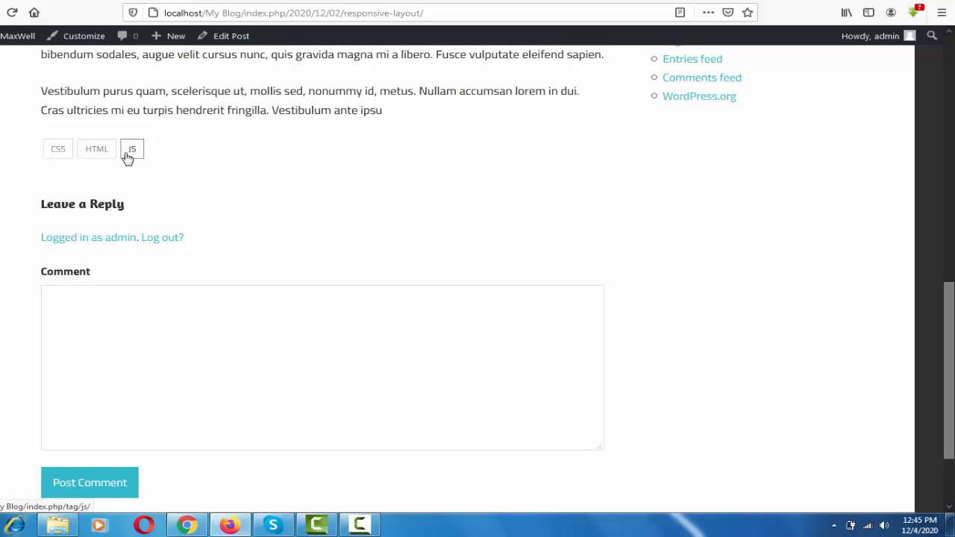
{"action": "scroll", "coordinate": [654, 354], "scroll_direction": "up", "scroll_amount": 10}
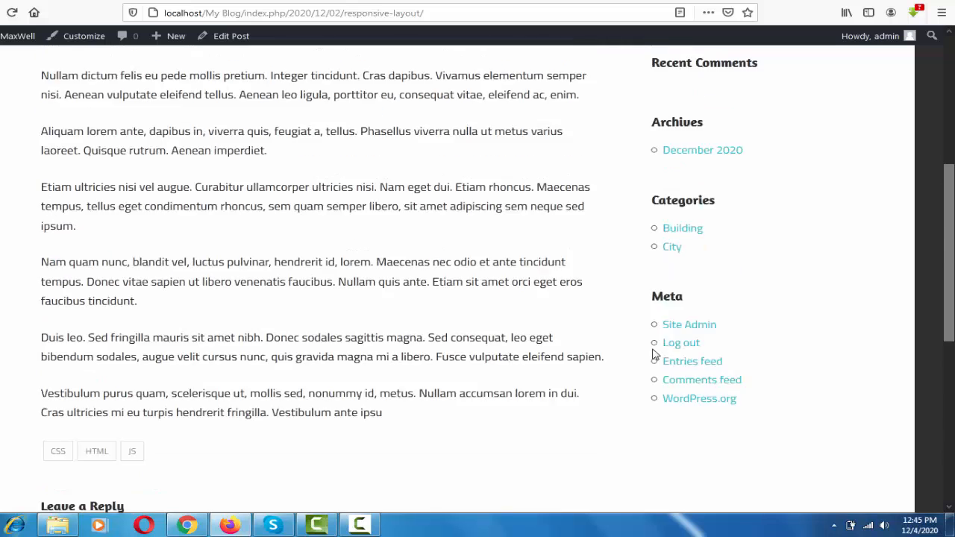
{"action": "left_click", "coordinate": [49, 199]}
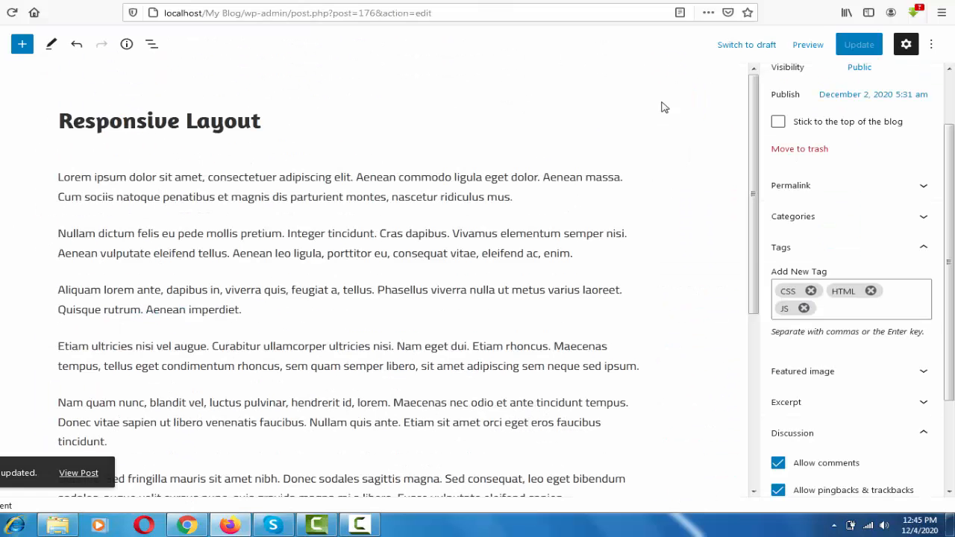
- Open the post's featured image settings, and examine the demo site's Responsive Layout post with its large image
{"action": "left_click", "coordinate": [923, 252]}
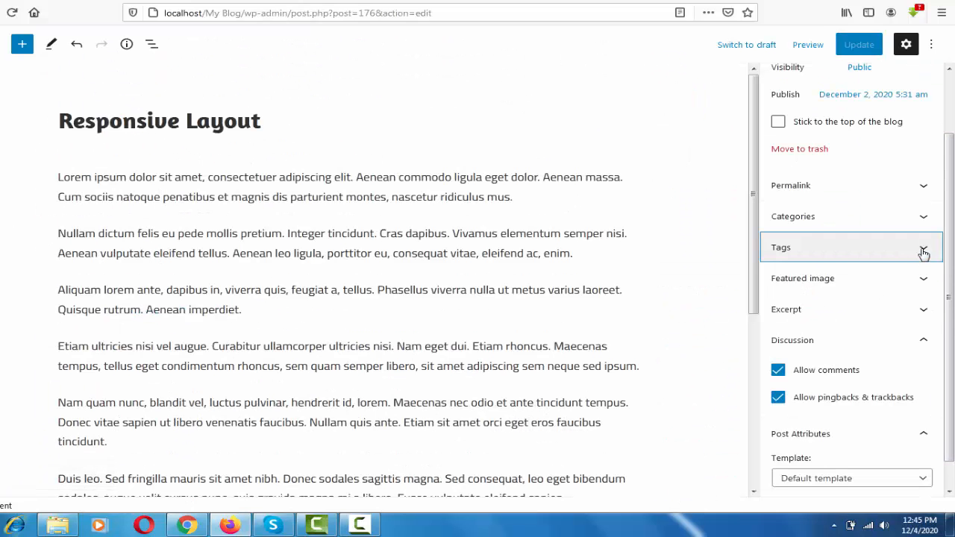
{"action": "left_click", "coordinate": [924, 283]}
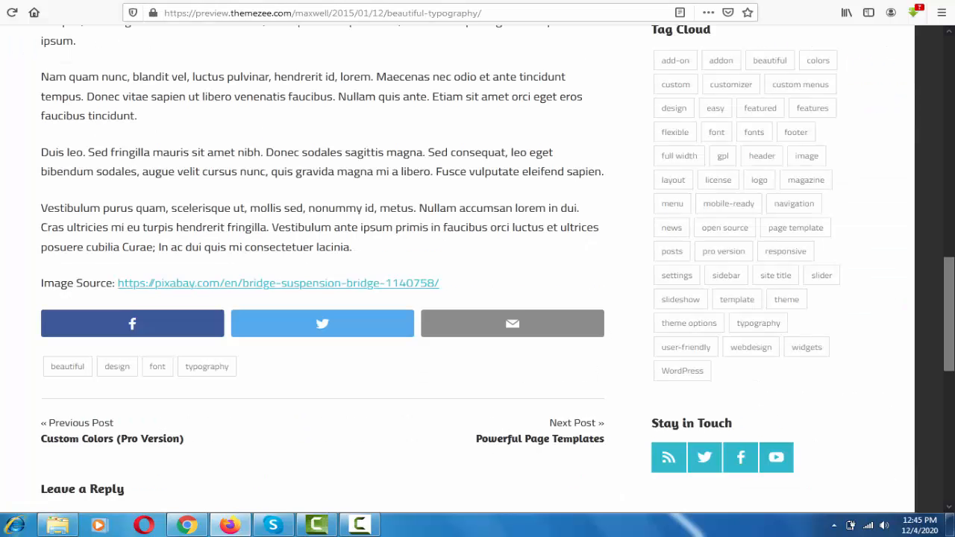
{"action": "scroll", "coordinate": [891, 448], "scroll_direction": "up", "scroll_amount": 10}
{"action": "scroll", "coordinate": [547, 386], "scroll_direction": "up", "scroll_amount": 4}
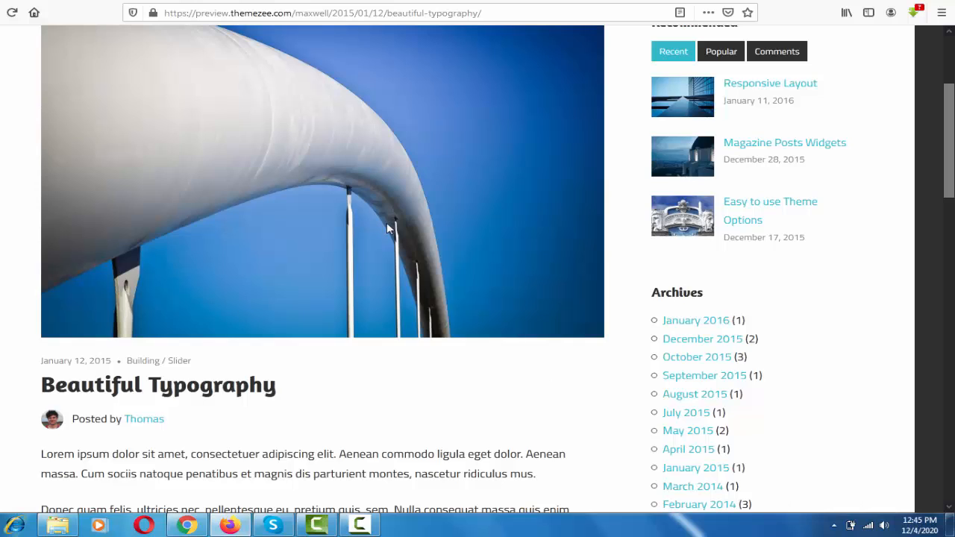
{"action": "scroll", "coordinate": [183, 167], "scroll_direction": "up", "scroll_amount": 2}
{"action": "left_click", "coordinate": [86, 98]}
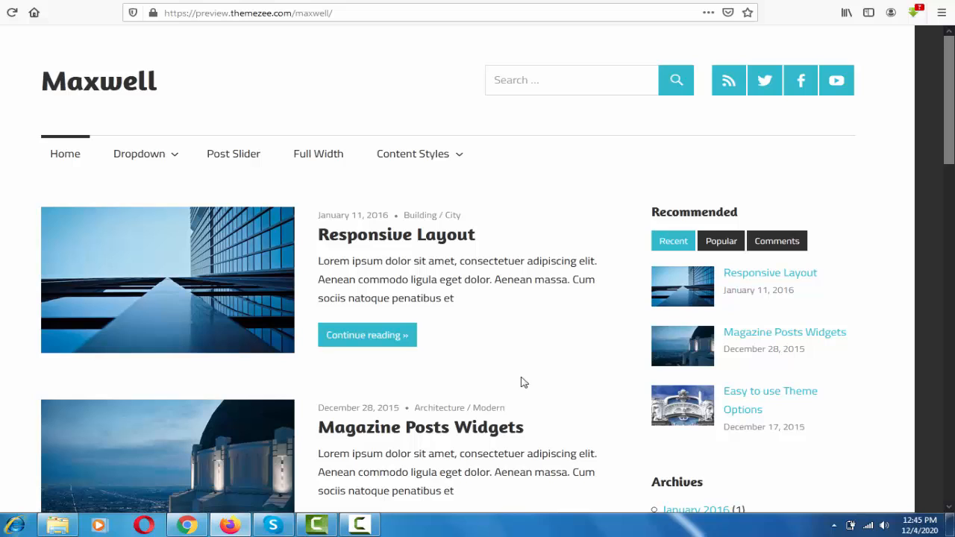
{"action": "left_click", "coordinate": [391, 350]}
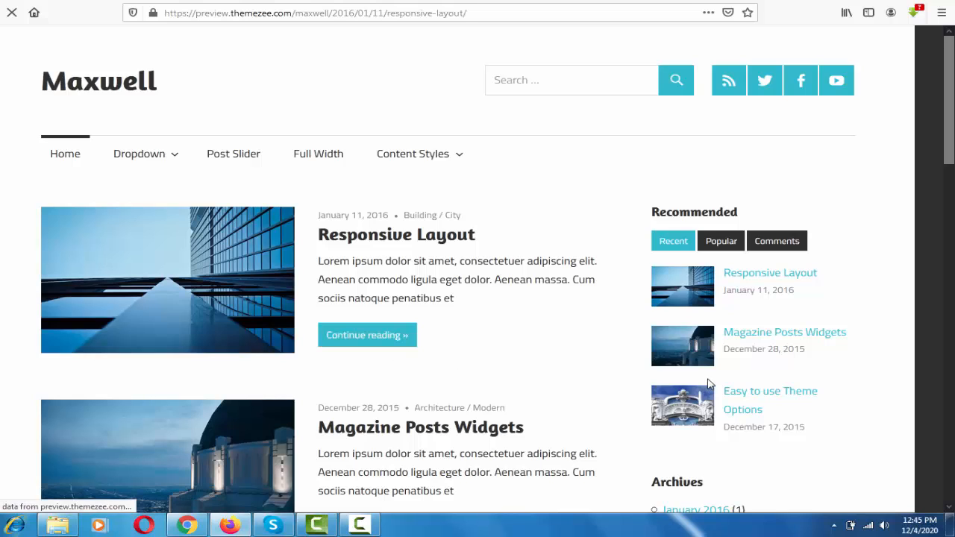
{"action": "scroll", "coordinate": [709, 385], "scroll_direction": "down", "scroll_amount": 10}
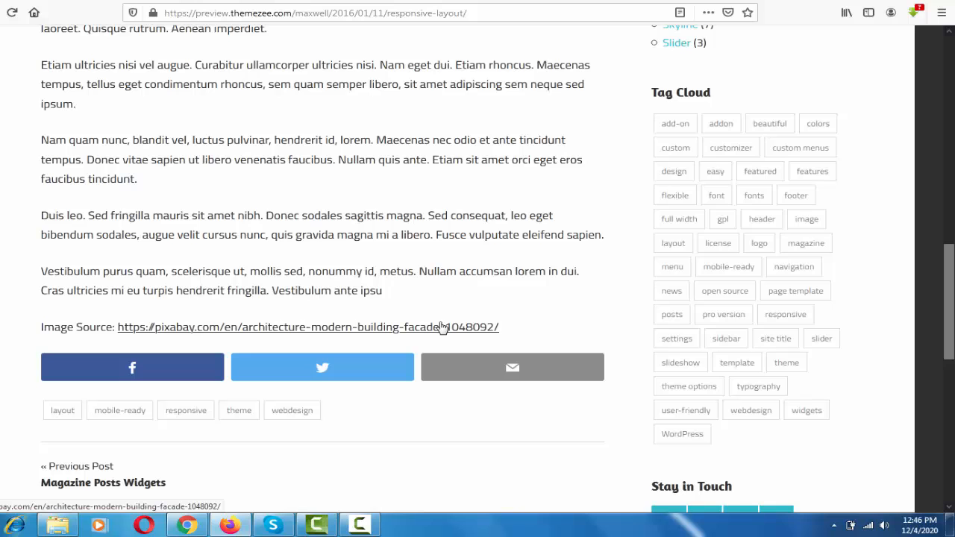
{"action": "scroll", "coordinate": [444, 332], "scroll_direction": "up", "scroll_amount": 10}
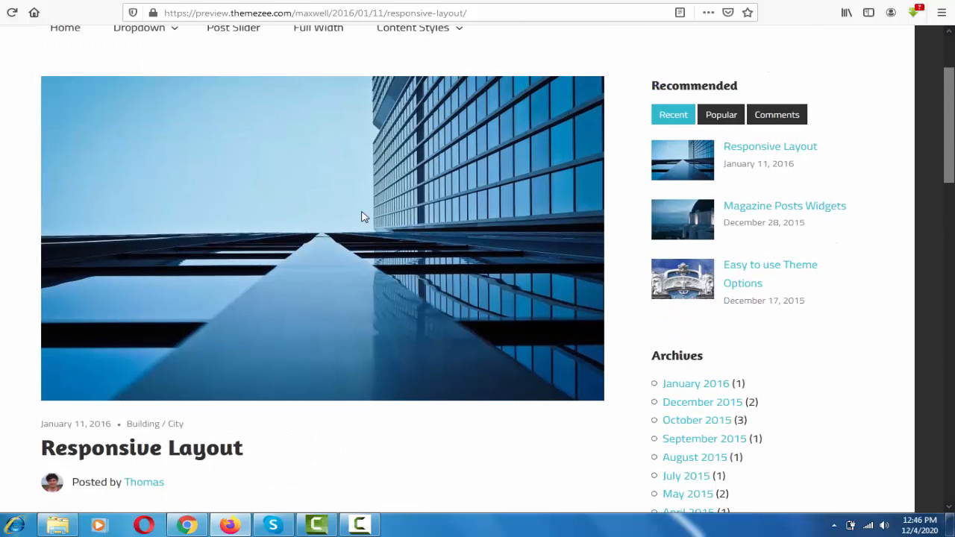
- Set the blue glass building photo from the media library as the Responsive Layout post's featured image and update the post
{"action": "left_click", "coordinate": [709, 1]}
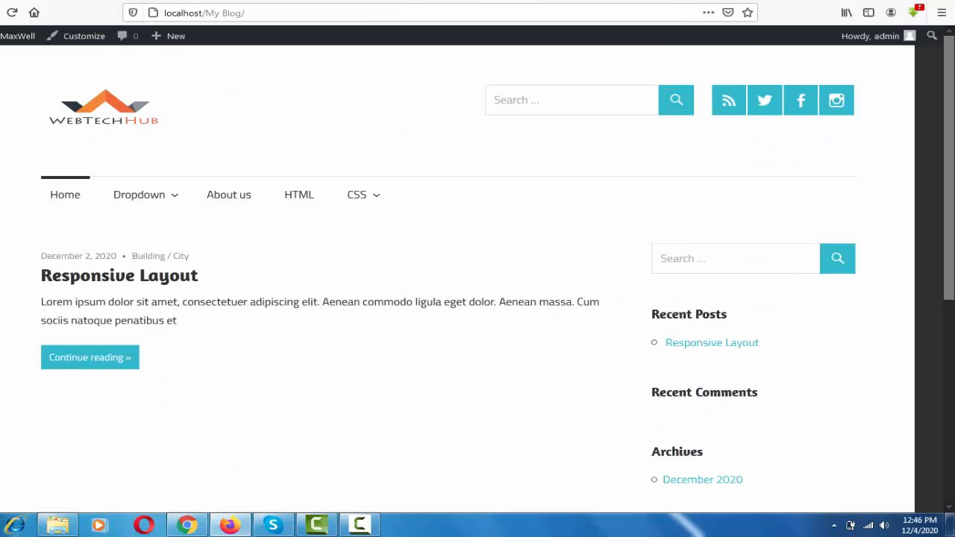
{"action": "left_click", "coordinate": [551, 1]}
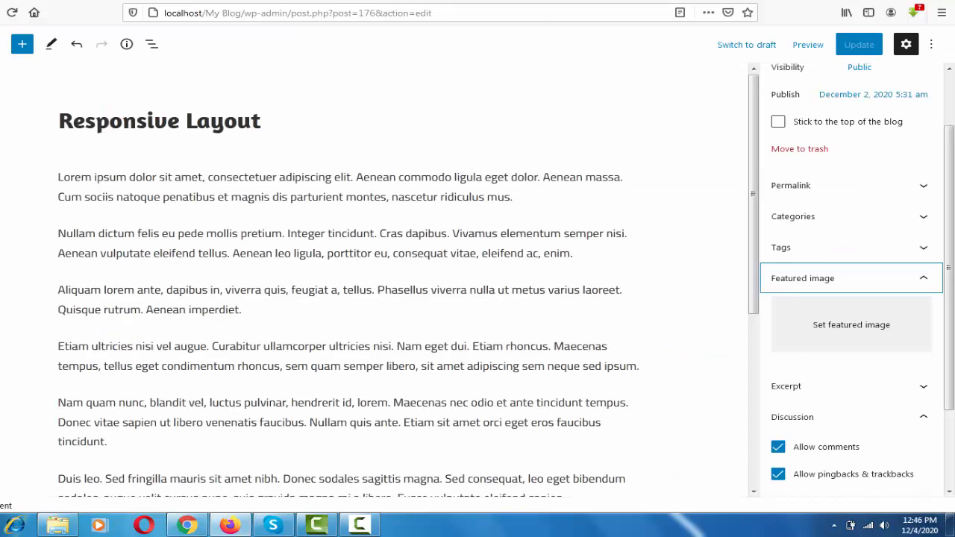
{"action": "left_click", "coordinate": [841, 330]}
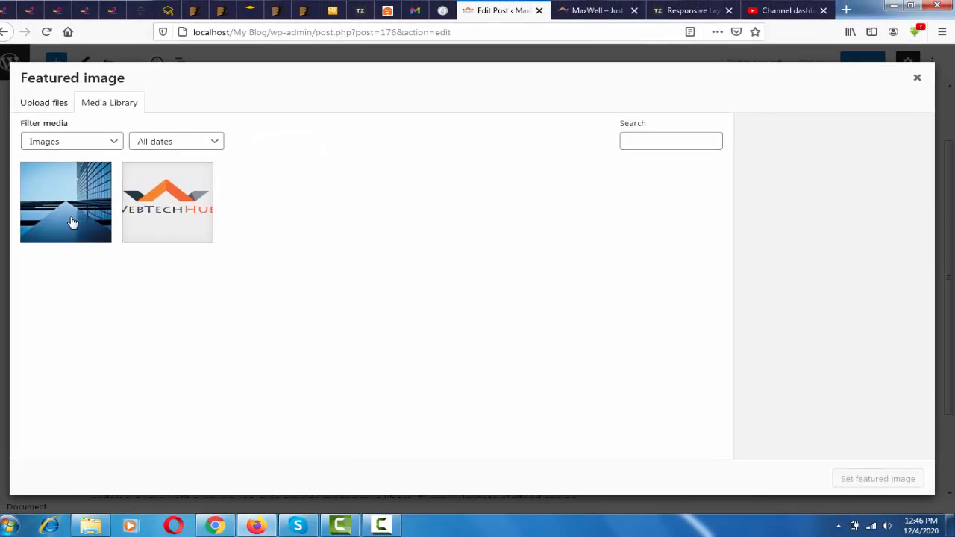
{"action": "left_click", "coordinate": [72, 223]}
{"action": "left_click", "coordinate": [873, 481]}
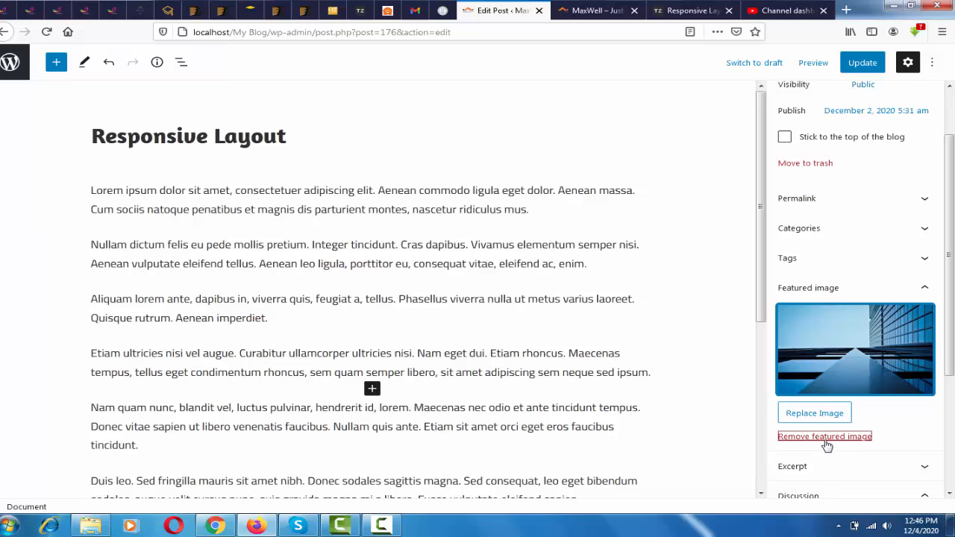
{"action": "left_click", "coordinate": [863, 67]}
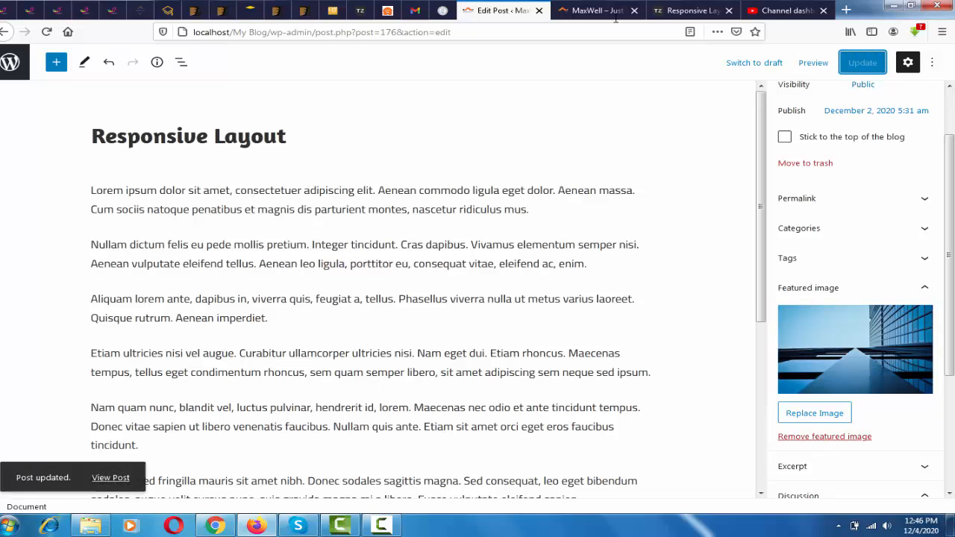
- Reload the local blog's home page and compare the Responsive Layout entry with the one on the demo's home page
{"action": "left_click", "coordinate": [595, 10]}
{"action": "key", "text": "F5"}
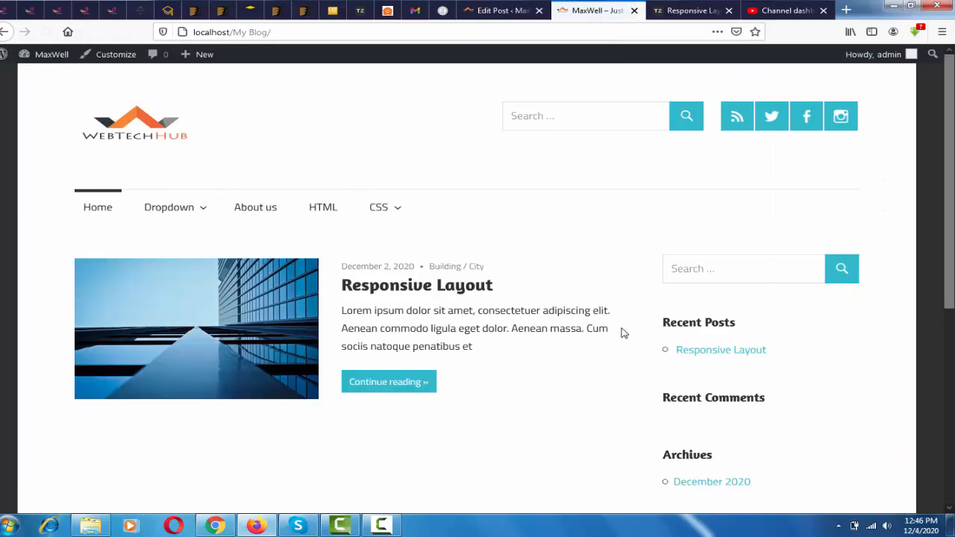
{"action": "left_click", "coordinate": [675, 10]}
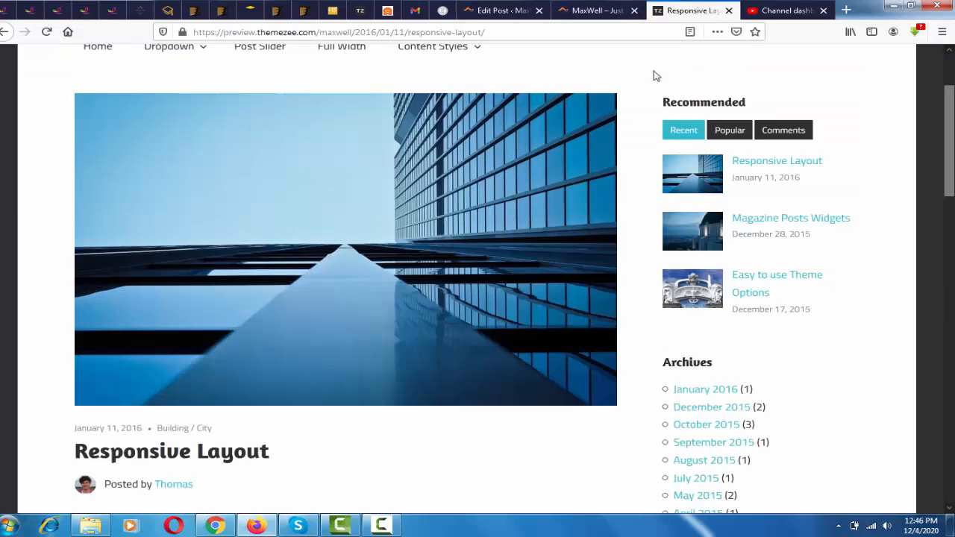
{"action": "scroll", "coordinate": [229, 241], "scroll_direction": "up", "scroll_amount": 3}
{"action": "left_click", "coordinate": [104, 173]}
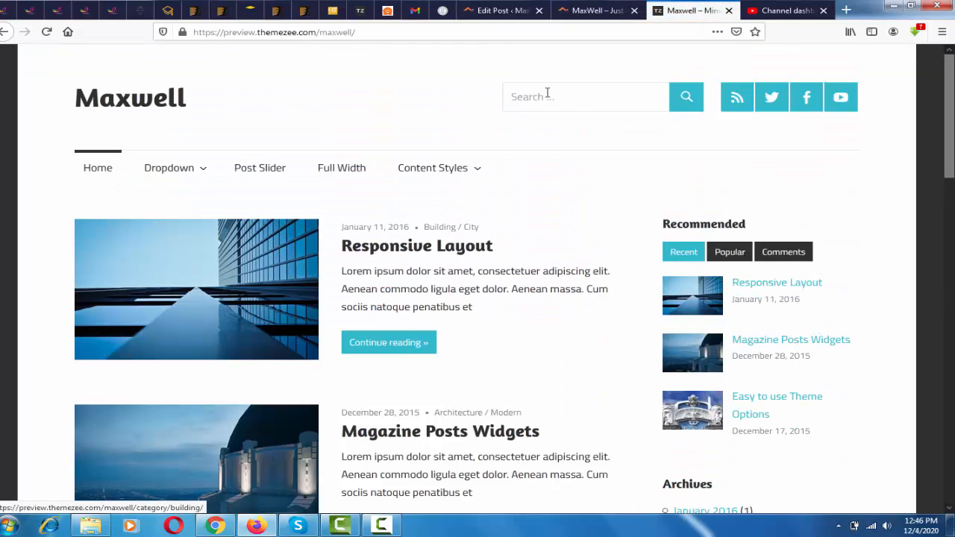
- Open the full Responsive Layout post on the local blog, review its image, text and tags, and return to the home page
{"action": "left_click", "coordinate": [593, 10]}
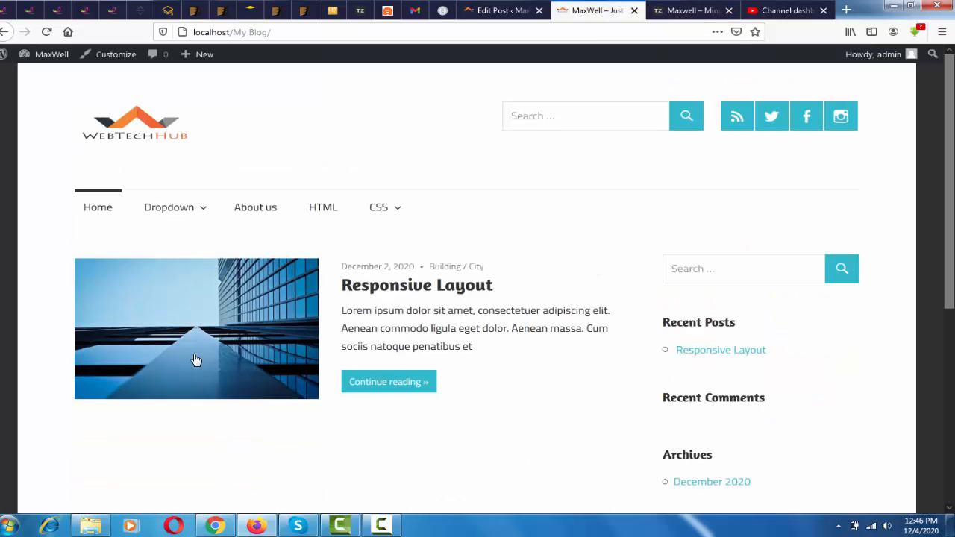
{"action": "left_click", "coordinate": [401, 392]}
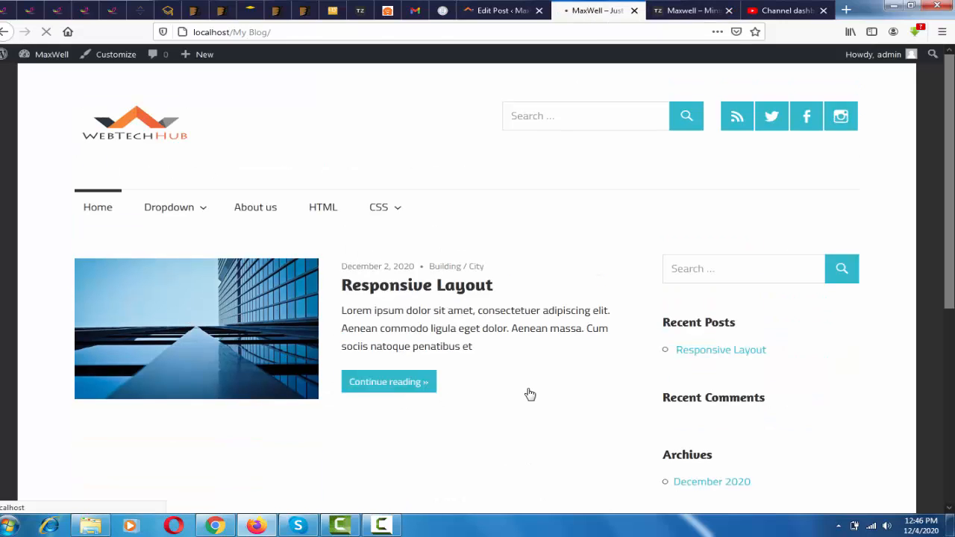
{"action": "scroll", "coordinate": [548, 405], "scroll_direction": "down", "scroll_amount": 5}
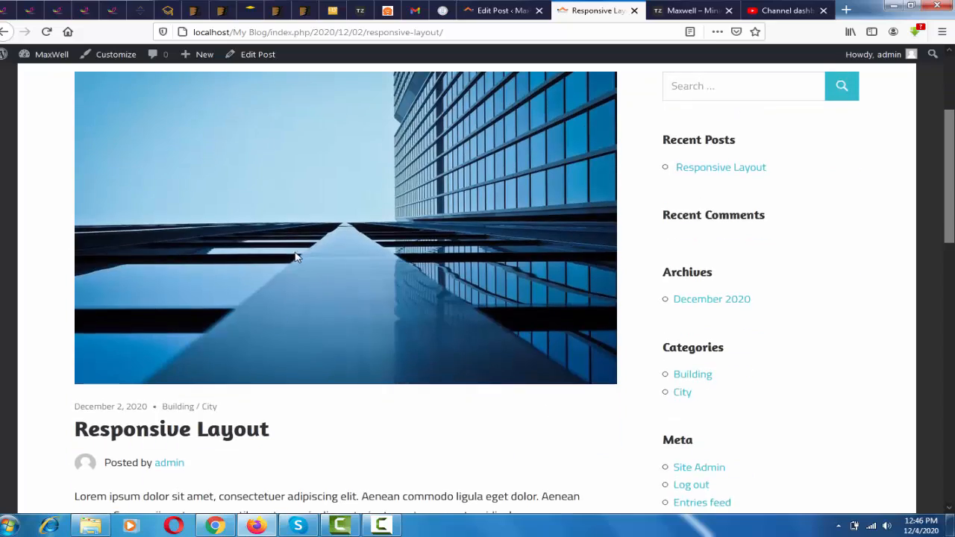
{"action": "scroll", "coordinate": [480, 383], "scroll_direction": "down", "scroll_amount": 4}
{"action": "scroll", "coordinate": [482, 386], "scroll_direction": "down", "scroll_amount": 8}
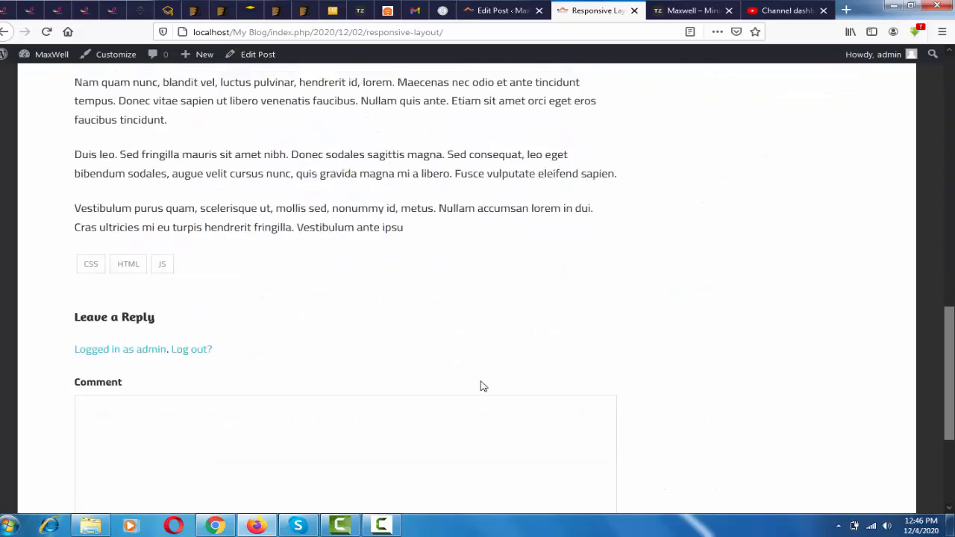
{"action": "scroll", "coordinate": [481, 381], "scroll_direction": "up", "scroll_amount": 15}
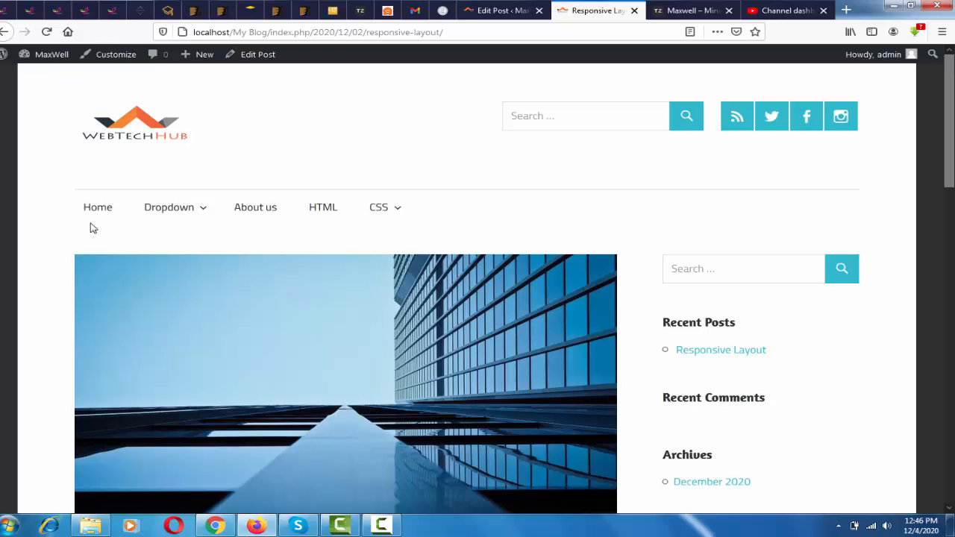
{"action": "left_click", "coordinate": [98, 208]}
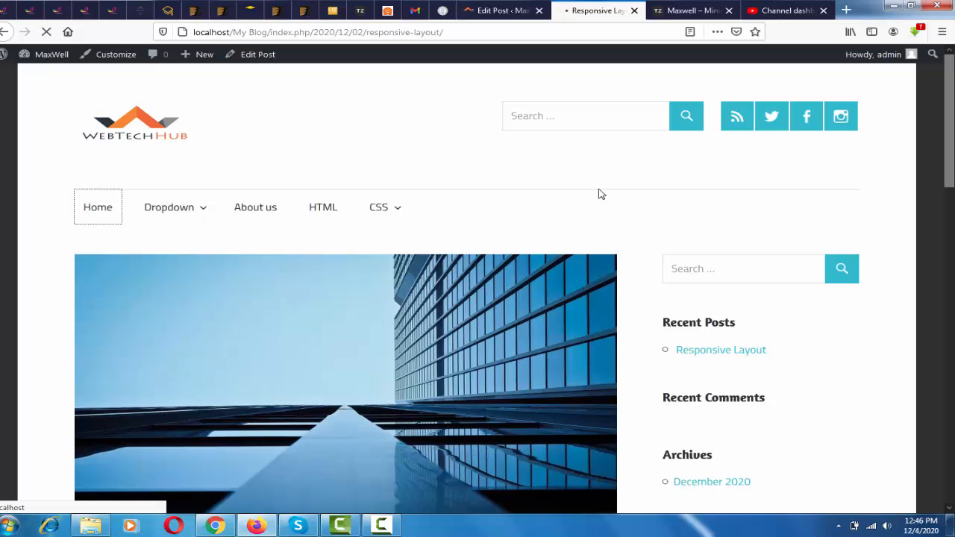
- In the Responsive Layout post editor, collapse the Featured image settings and expand the Excerpt settings
{"action": "left_click", "coordinate": [511, 15]}
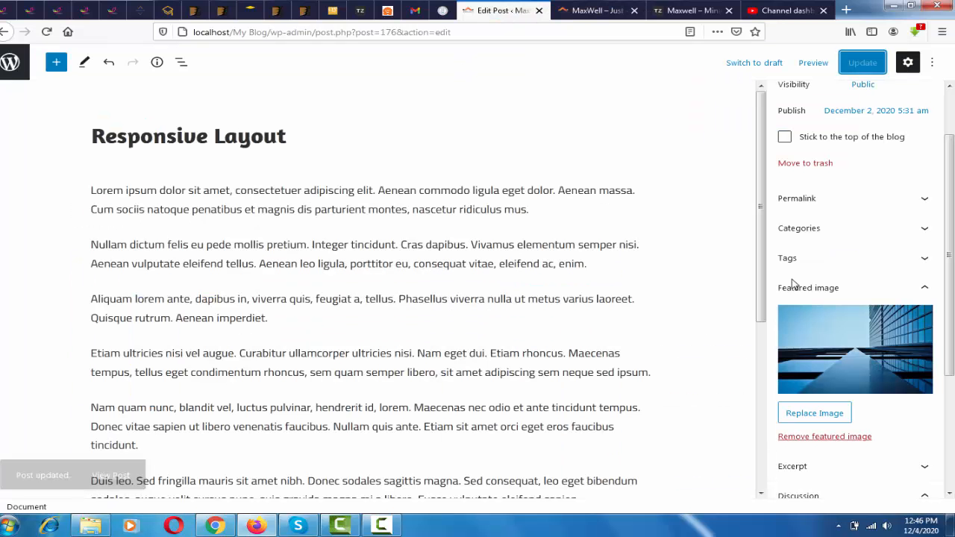
{"action": "left_click", "coordinate": [925, 289]}
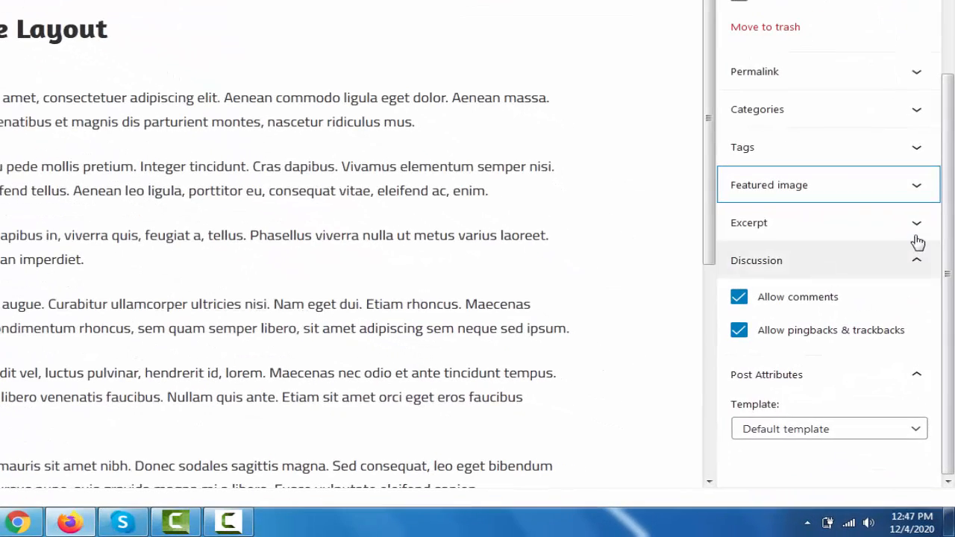
{"action": "left_click", "coordinate": [918, 238]}
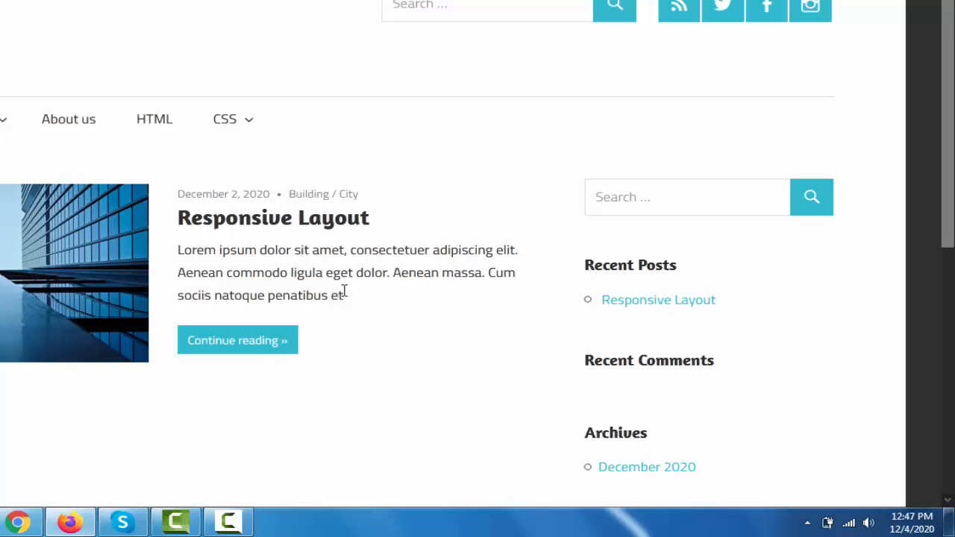
- Compare the Responsive Layout excerpt on the local blog's home page with the text of the full post, and return home
{"action": "left_click_drag", "start_coordinate": [350, 302], "coordinate": [173, 261]}
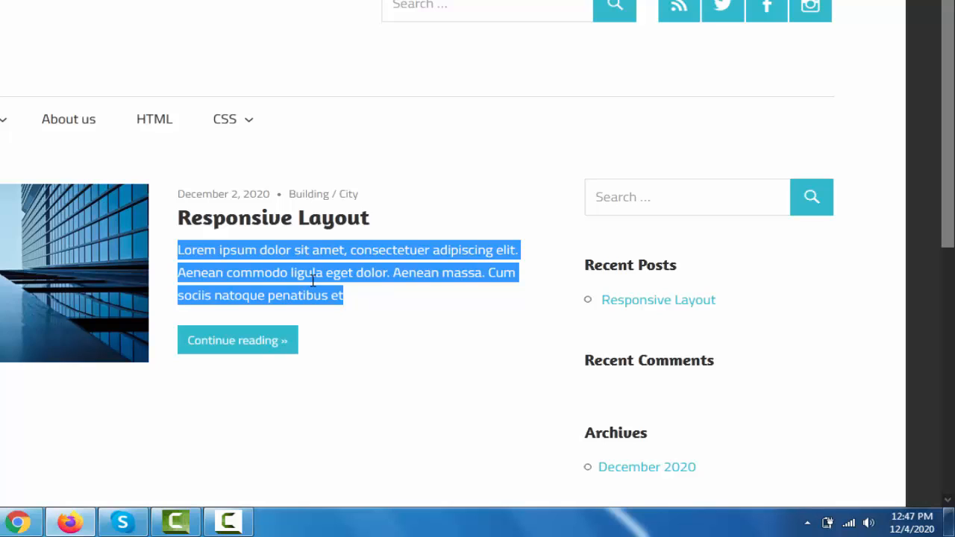
{"action": "left_click", "coordinate": [353, 308]}
{"action": "left_click_drag", "start_coordinate": [345, 297], "coordinate": [177, 251]}
{"action": "left_click", "coordinate": [251, 341]}
{"action": "scroll", "coordinate": [345, 326], "scroll_direction": "down", "scroll_amount": 5}
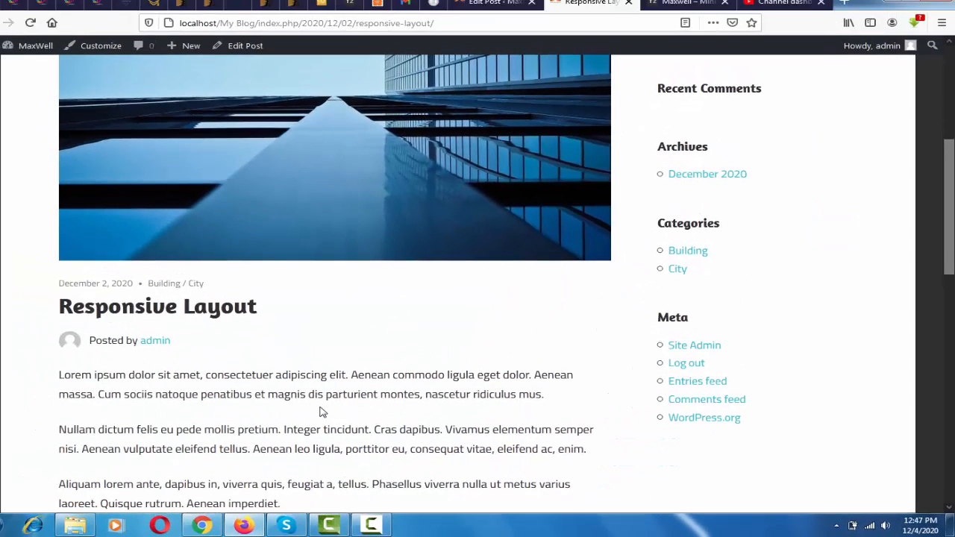
{"action": "scroll", "coordinate": [281, 396], "scroll_direction": "up", "scroll_amount": 4}
{"action": "left_click", "coordinate": [89, 212]}
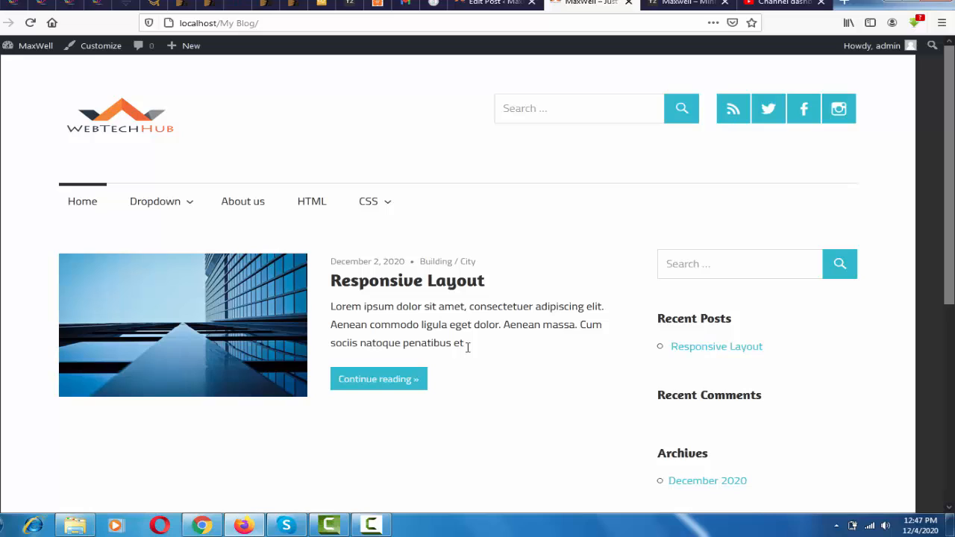
- Highlight the excerpt text below the Responsive Layout title on the local blog's home page
{"action": "left_click_drag", "start_coordinate": [467, 346], "coordinate": [332, 312]}
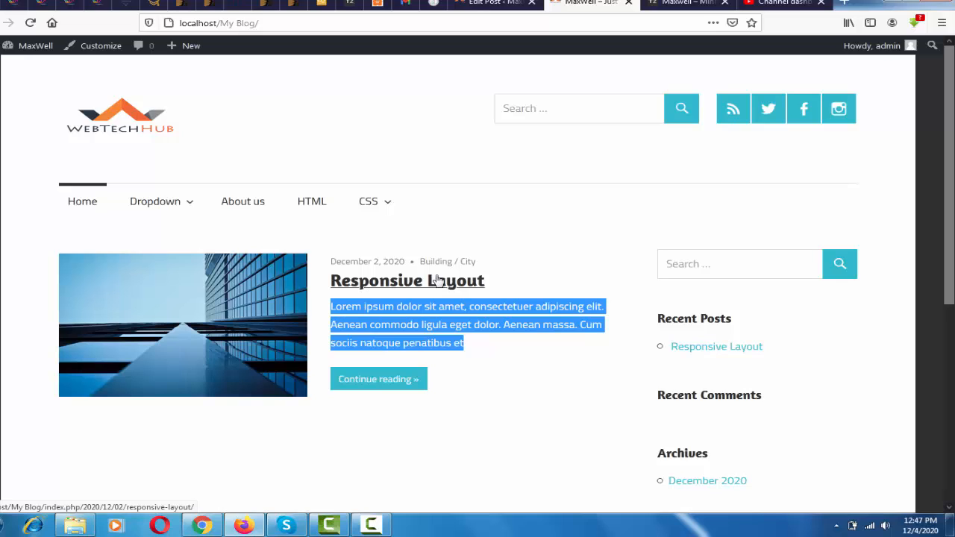
{"action": "left_click", "coordinate": [462, 342]}
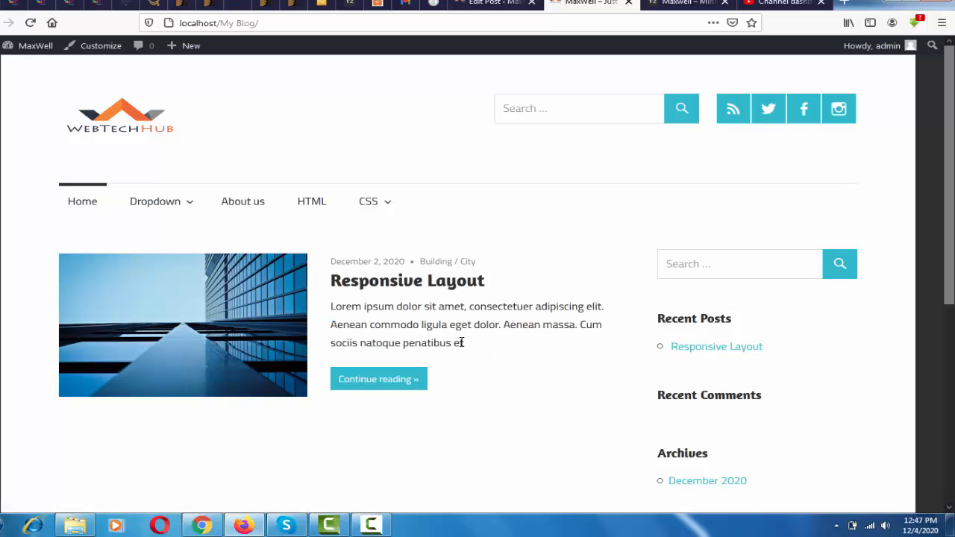
{"action": "left_click_drag", "start_coordinate": [462, 343], "coordinate": [330, 307]}
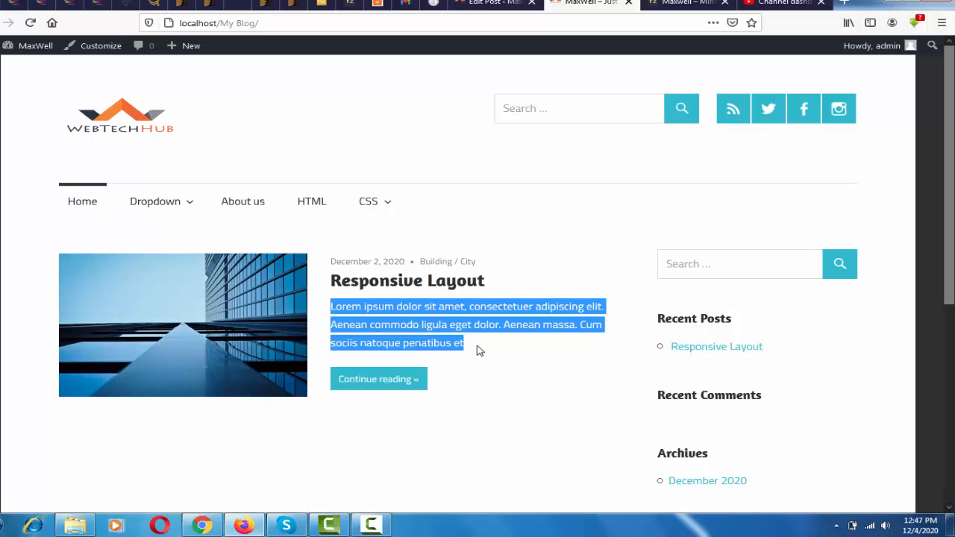
{"action": "left_click_drag", "start_coordinate": [458, 343], "coordinate": [344, 297]}
- Examine the post's excerpt field in the editor alongside the home page entry's text, and collapse the Excerpt settings
{"action": "left_click", "coordinate": [492, 3]}
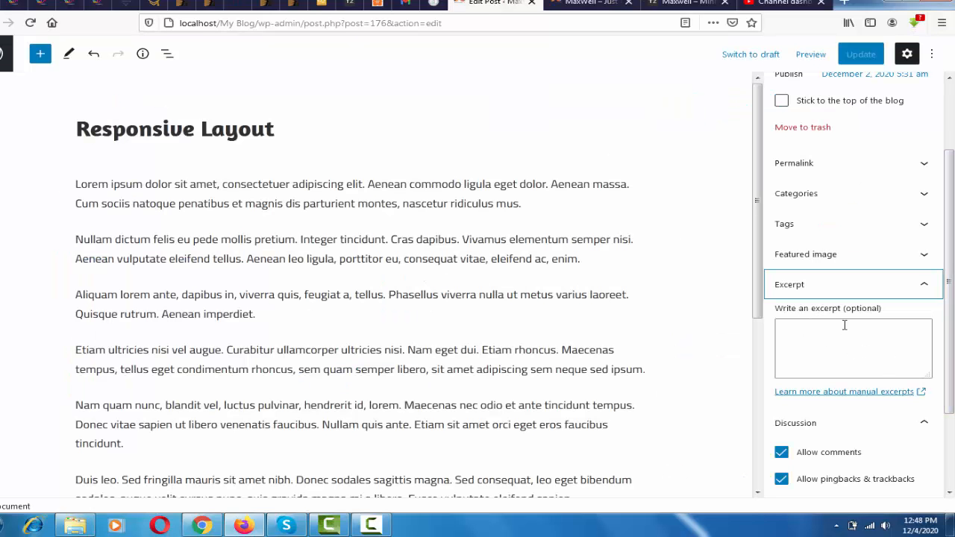
{"action": "left_click", "coordinate": [878, 326]}
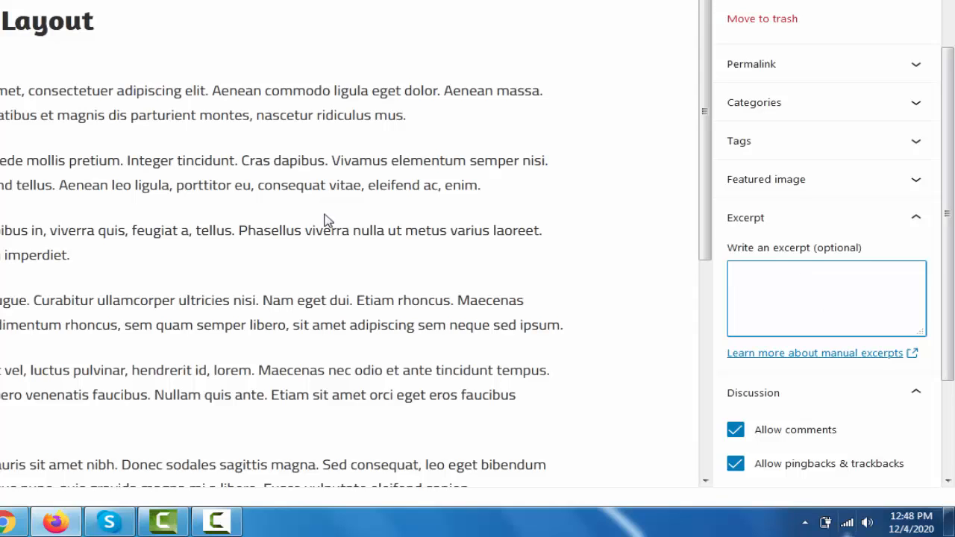
{"action": "mouse_move", "coordinate": [147, 138]}
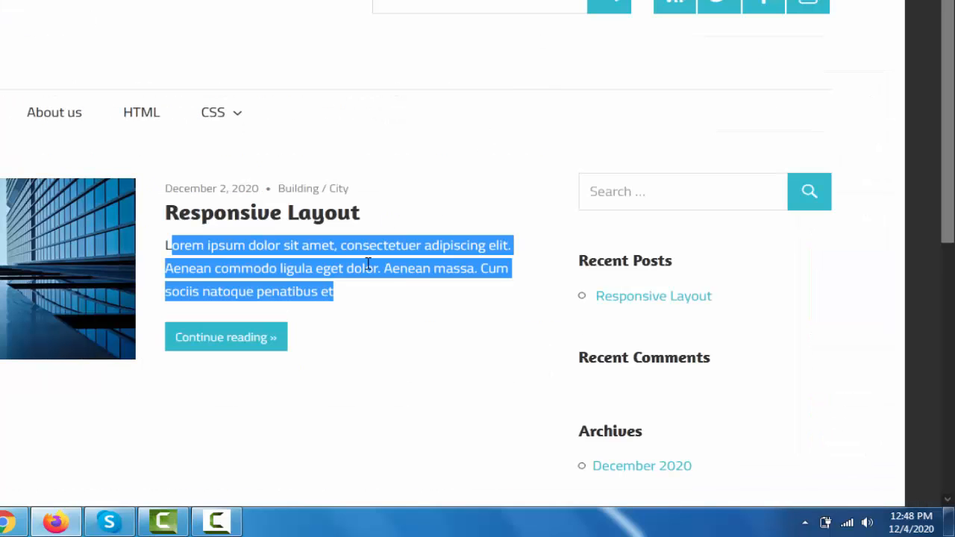
{"action": "left_click", "coordinate": [368, 293]}
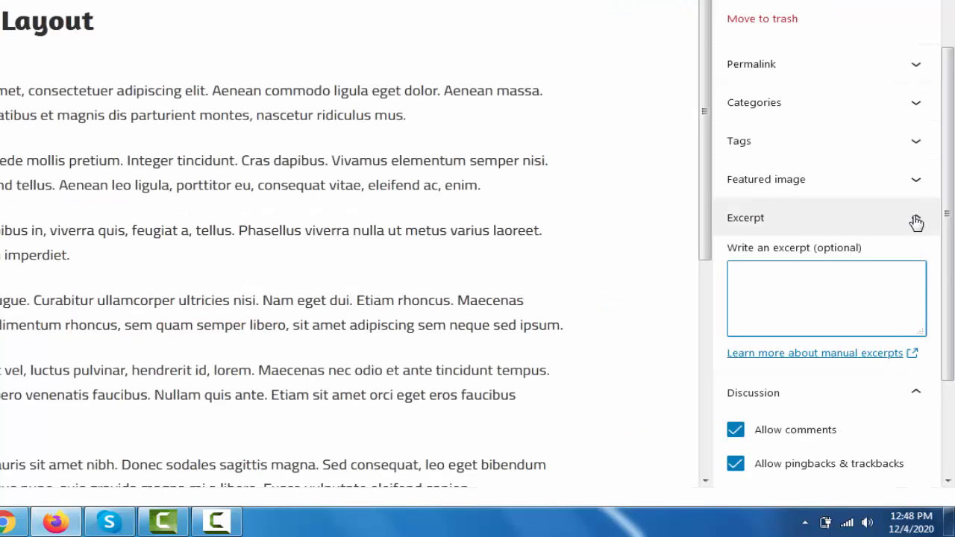
{"action": "left_click", "coordinate": [916, 220]}
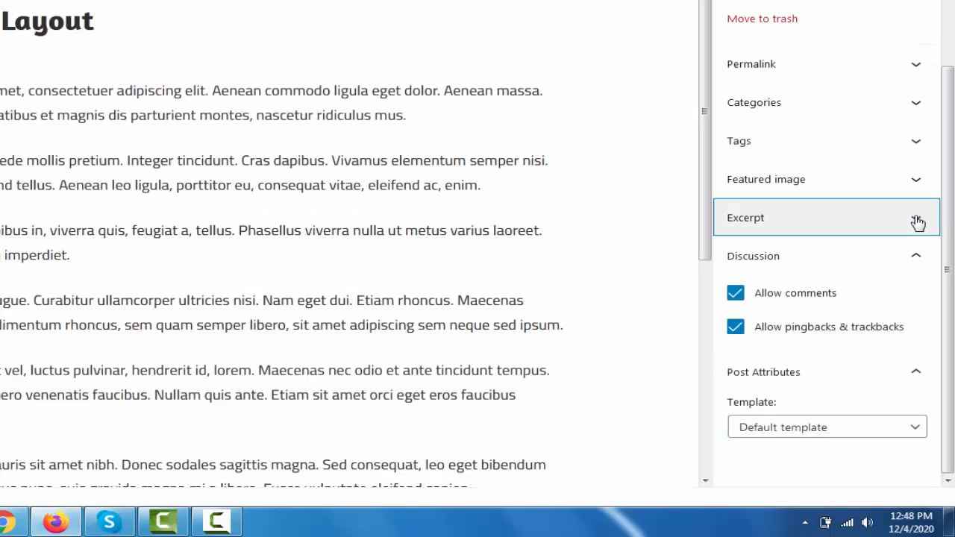
- Disallow comments in the post's Discussion settings, update the post, and check the end of the full post on the blog
{"action": "left_click", "coordinate": [917, 258]}
{"action": "left_click", "coordinate": [919, 340]}
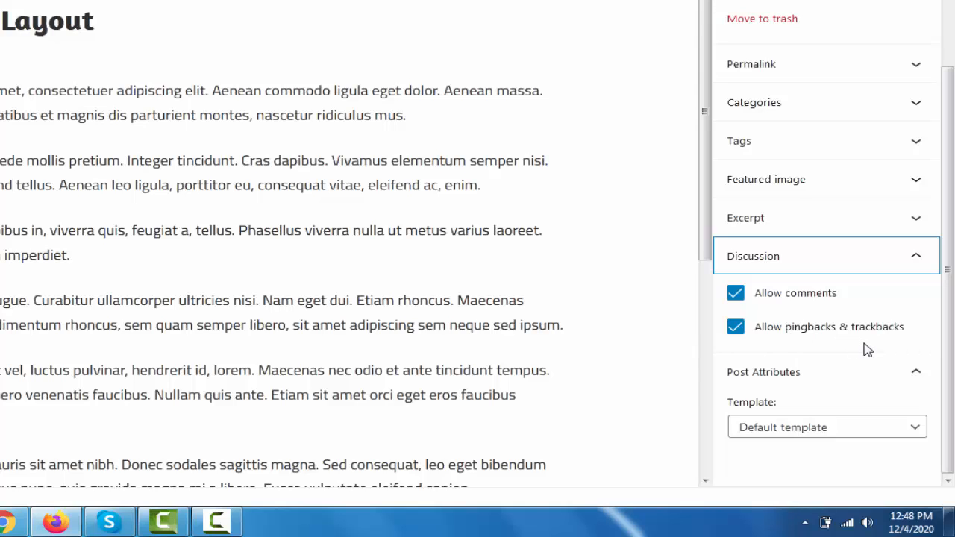
{"action": "left_click", "coordinate": [736, 294]}
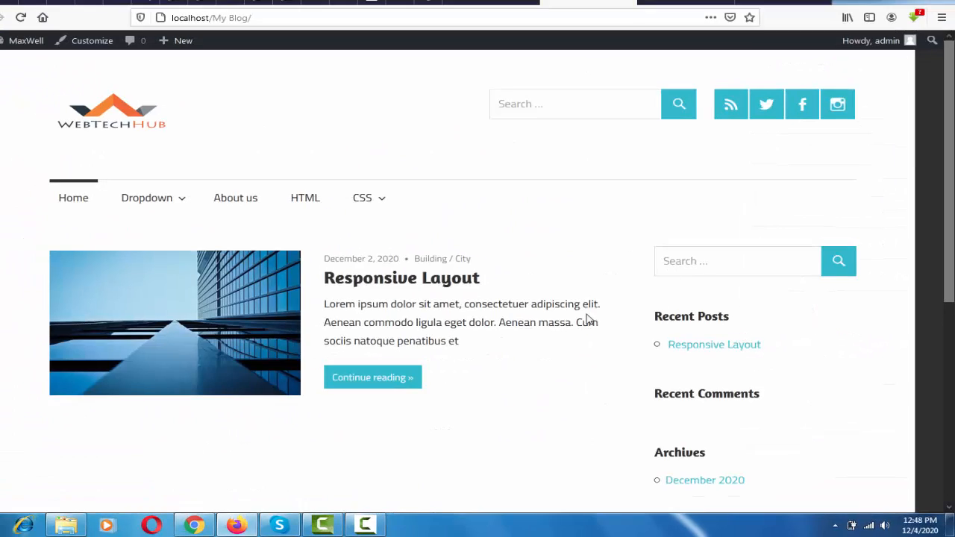
{"action": "left_click", "coordinate": [362, 379]}
{"action": "scroll", "coordinate": [696, 377], "scroll_direction": "down", "scroll_amount": 10}
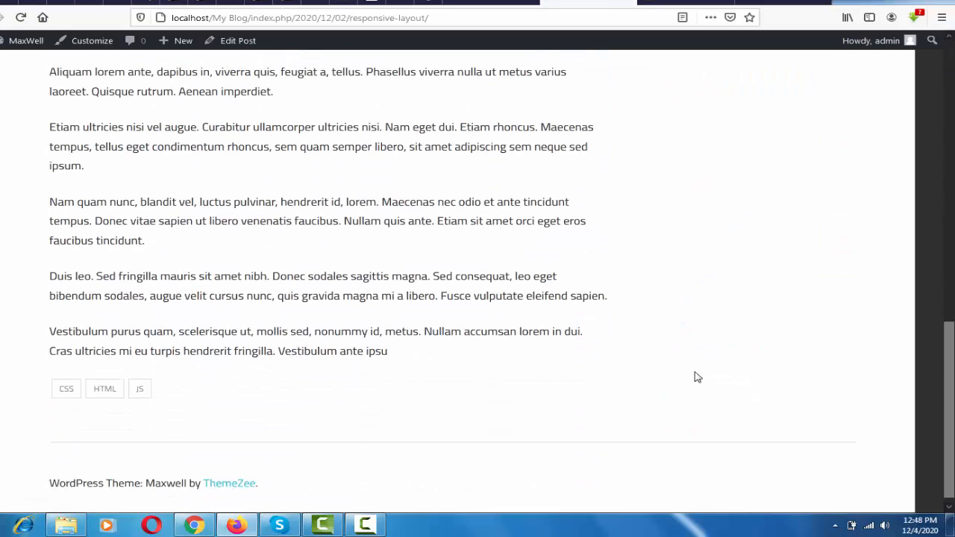
{"action": "scroll", "coordinate": [648, 435], "scroll_direction": "down", "scroll_amount": 1}
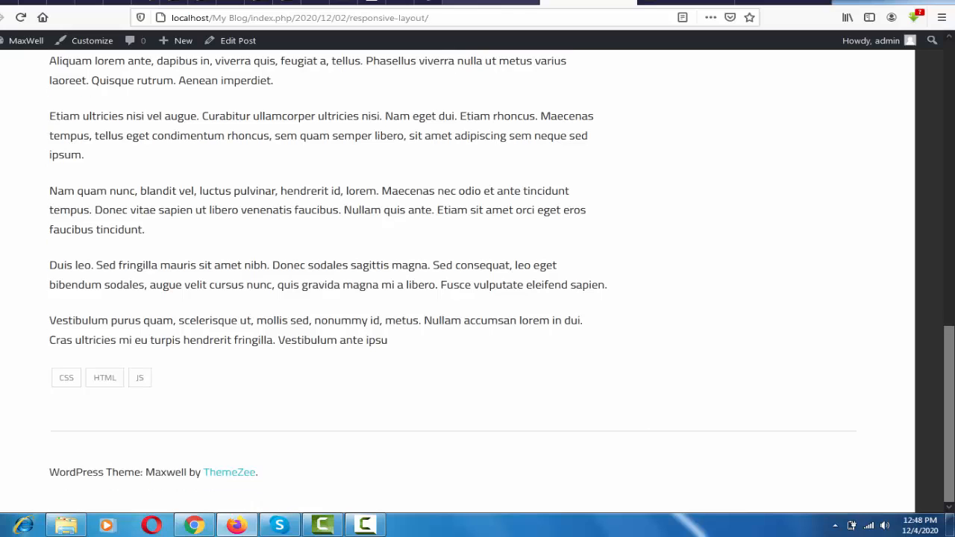
- Allow comments on the Responsive Layout post again and update it
{"action": "left_click", "coordinate": [491, 2]}
{"action": "left_click", "coordinate": [781, 343]}
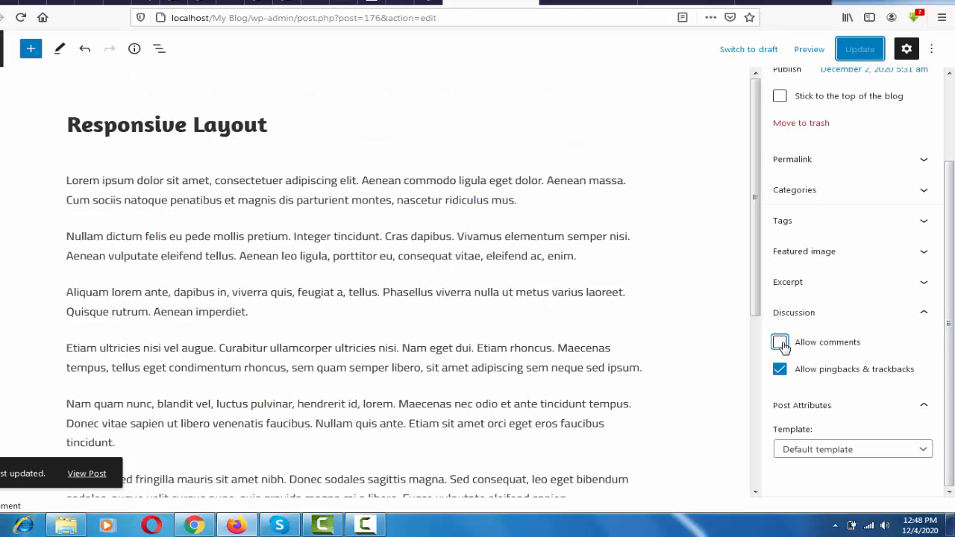
{"action": "left_click", "coordinate": [858, 50]}
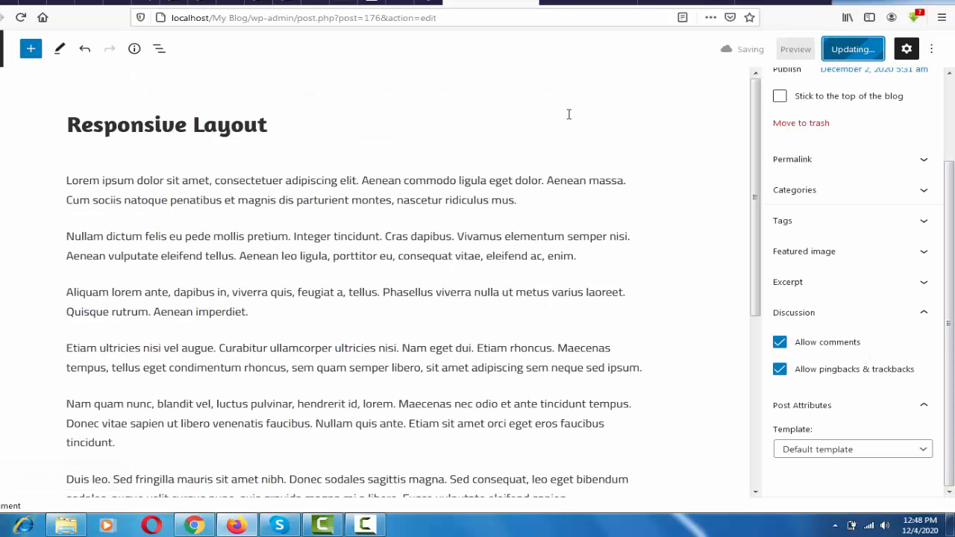
- Reload the Responsive Layout post on the blog and check the comment form below its tags
{"action": "left_click", "coordinate": [578, 8]}
{"action": "key", "text": "F5"}
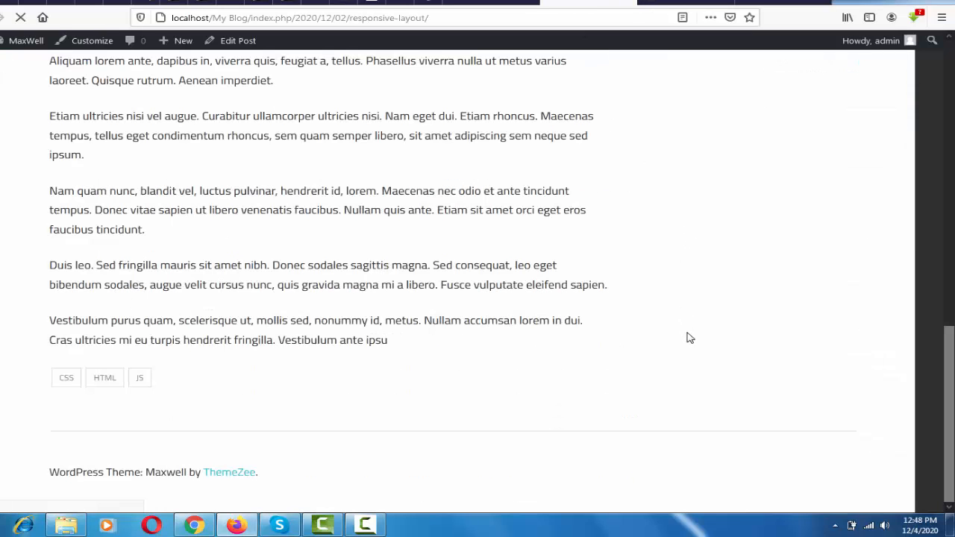
{"action": "scroll", "coordinate": [686, 336], "scroll_direction": "down", "scroll_amount": 5}
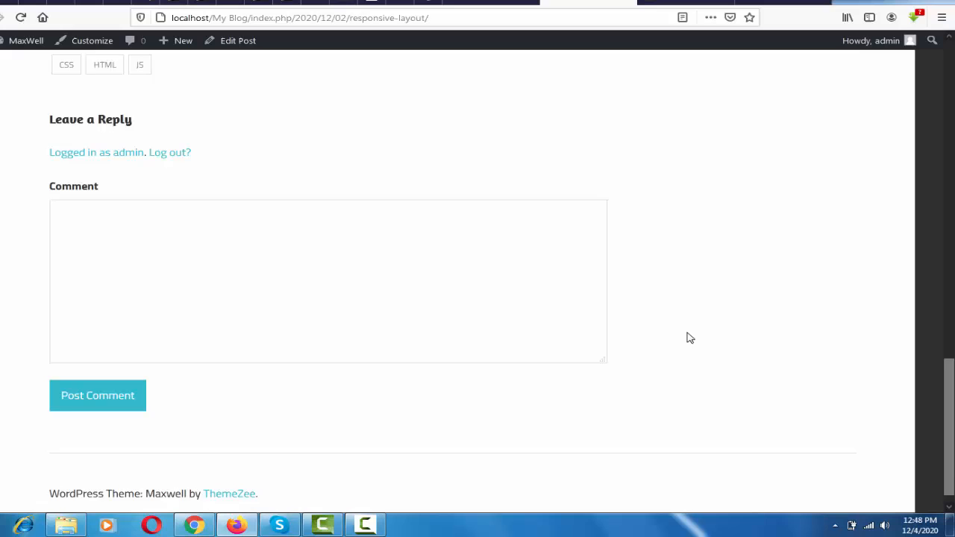
{"action": "left_click", "coordinate": [186, 296]}
{"action": "scroll", "coordinate": [316, 301], "scroll_direction": "up", "scroll_amount": 1}
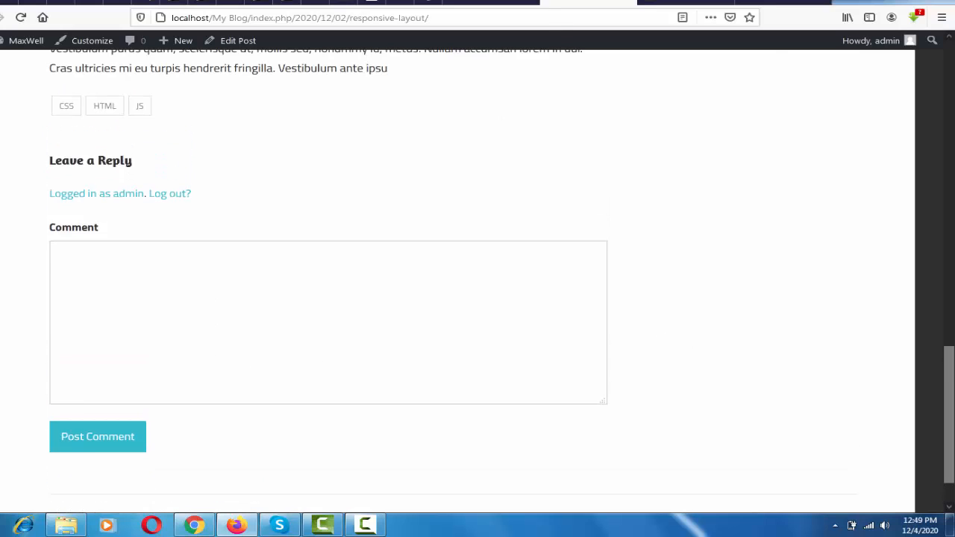
- Return to the post editor, view the third paragraph's block settings, and switch back to the document settings
{"action": "left_click", "coordinate": [492, 3]}
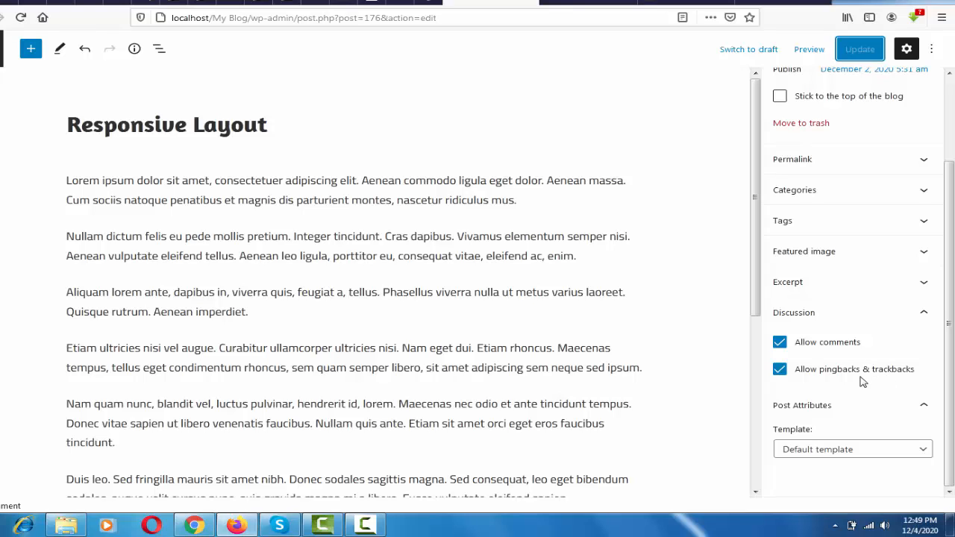
{"action": "left_click", "coordinate": [266, 313]}
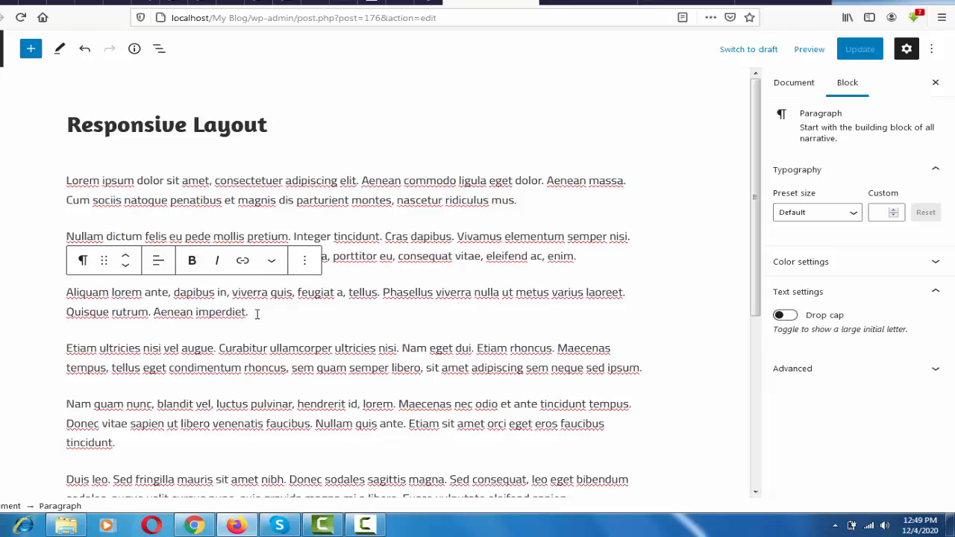
{"action": "left_click", "coordinate": [792, 83]}
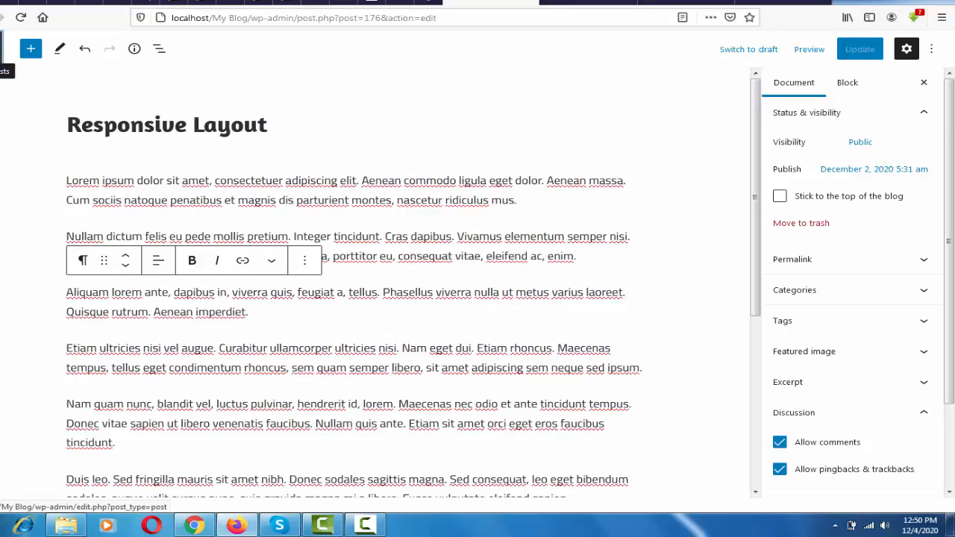
- Open the WordPress list of all posts in a new browser tab and switch to it
{"action": "right_click", "coordinate": [1, 57]}
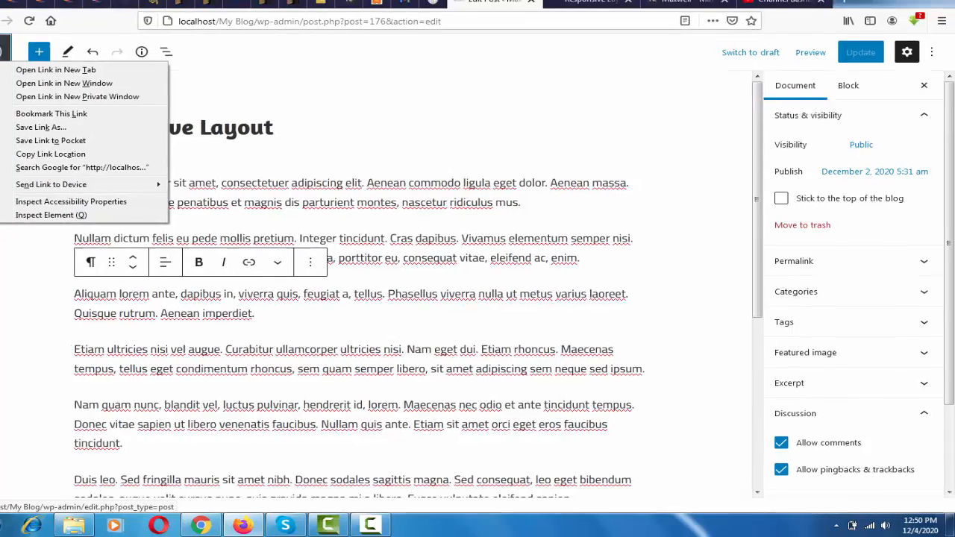
{"action": "left_click", "coordinate": [56, 69]}
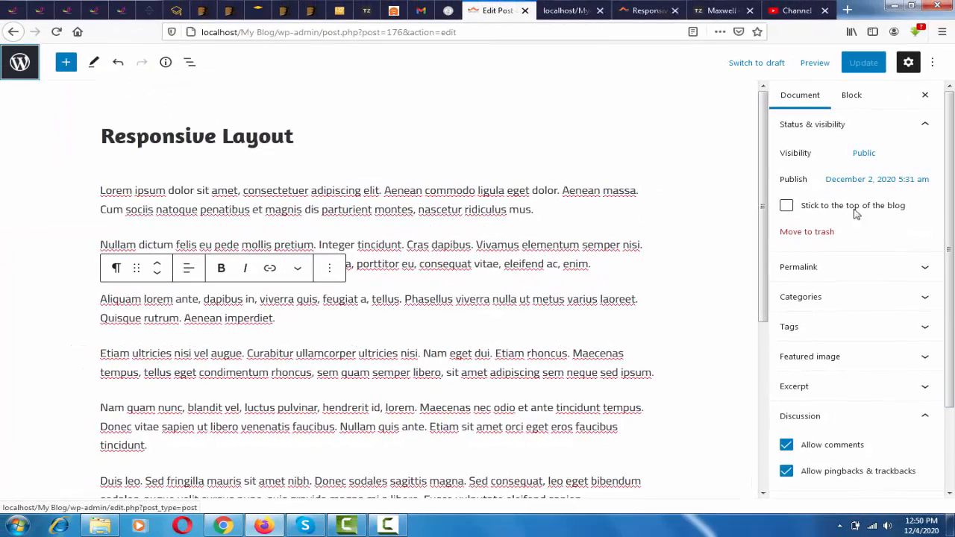
{"action": "left_click", "coordinate": [571, 7]}
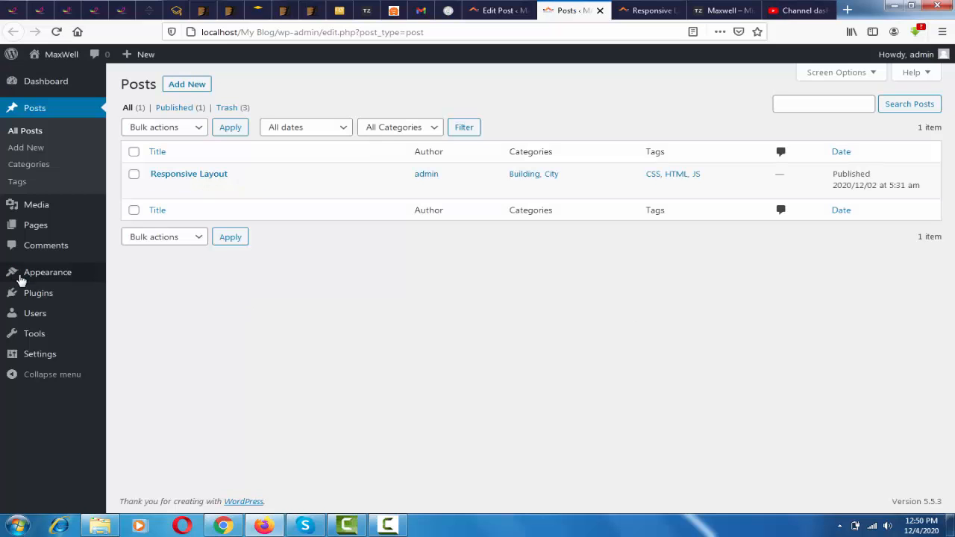
- View the site's comments list, then return to the post editor and collapse the discussion settings
{"action": "left_click", "coordinate": [30, 254]}
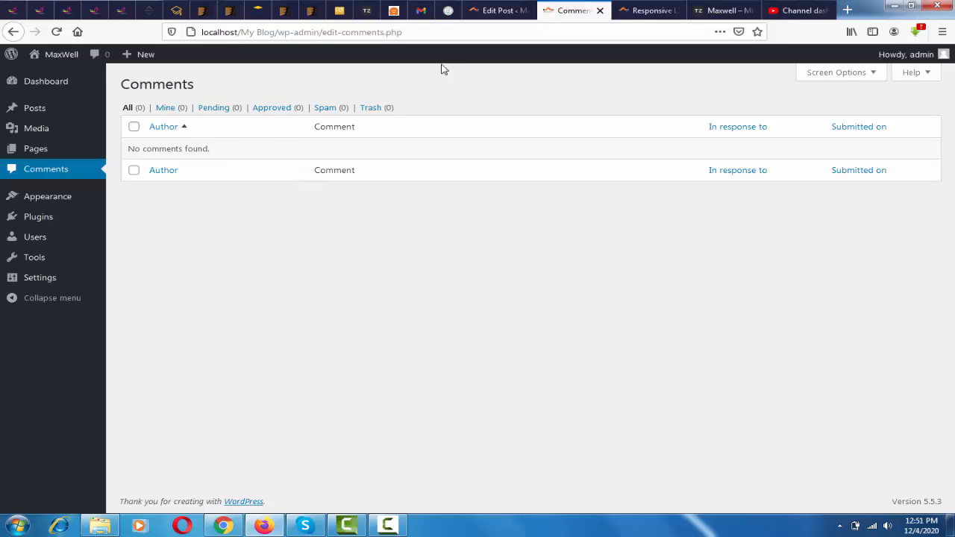
{"action": "left_click", "coordinate": [500, 10]}
{"action": "left_click", "coordinate": [925, 419]}
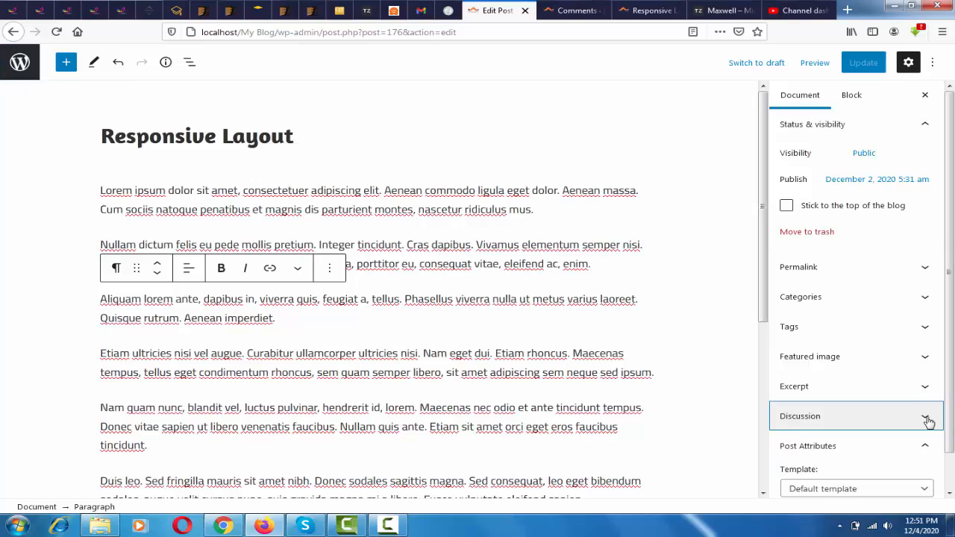
- Set the Responsive Layout post's template to Full-width Layout in its post attributes and update the post
{"action": "scroll", "coordinate": [928, 420], "scroll_direction": "down", "scroll_amount": 1}
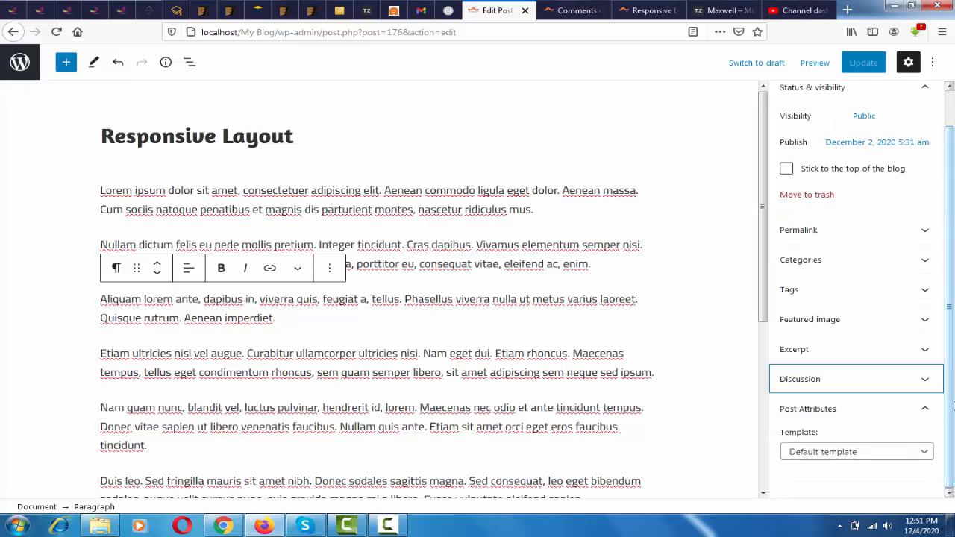
{"action": "left_click", "coordinate": [925, 409]}
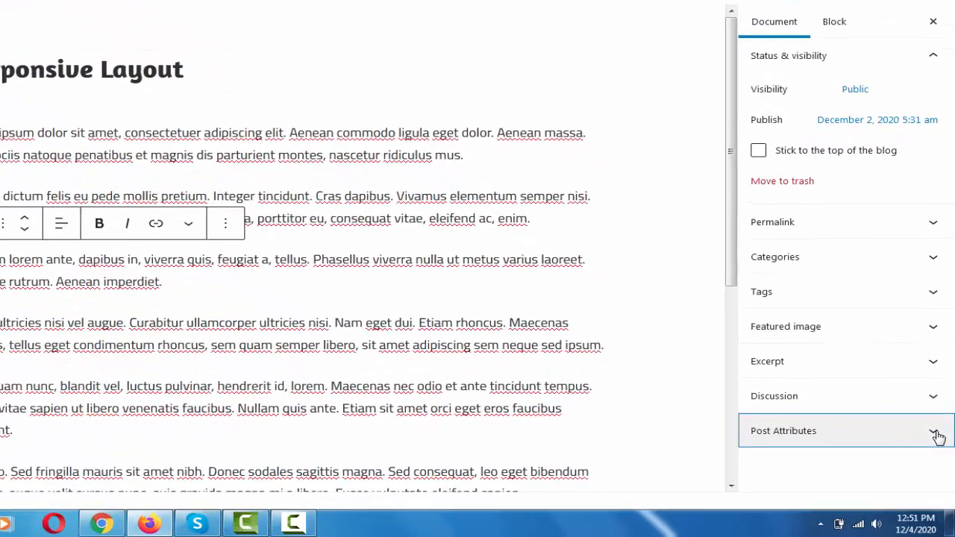
{"action": "left_click", "coordinate": [935, 434]}
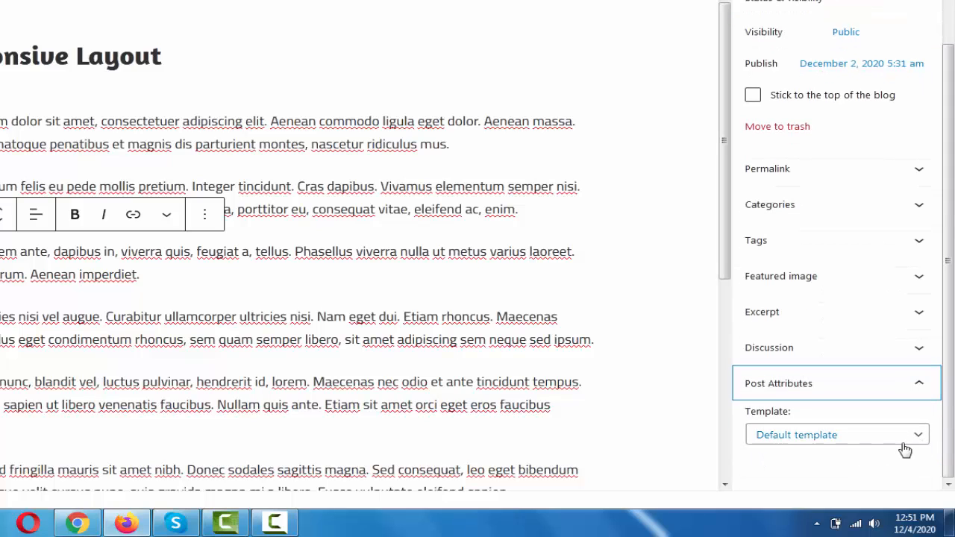
{"action": "left_click", "coordinate": [905, 445]}
{"action": "left_click", "coordinate": [910, 445]}
{"action": "left_click", "coordinate": [911, 445]}
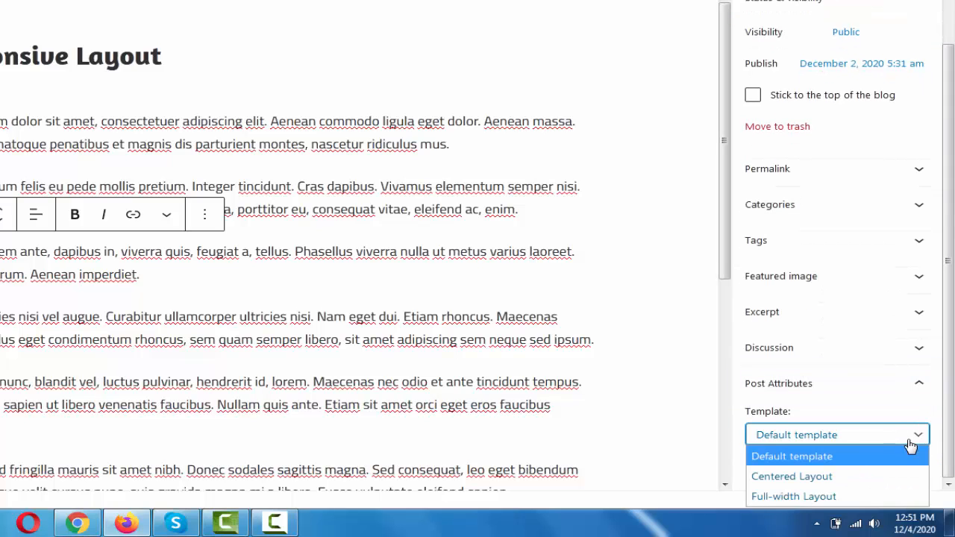
{"action": "left_click", "coordinate": [858, 500]}
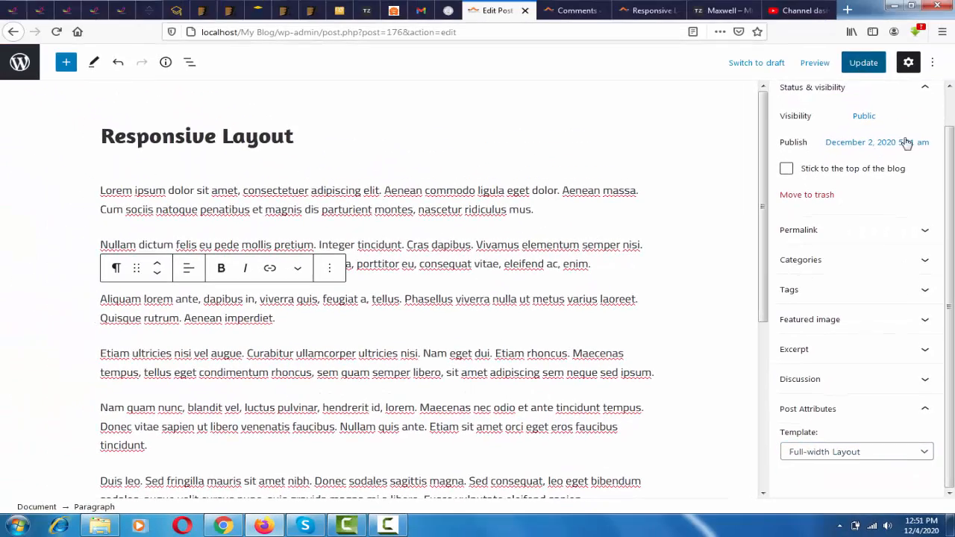
{"action": "key", "text": "ctrl+s"}
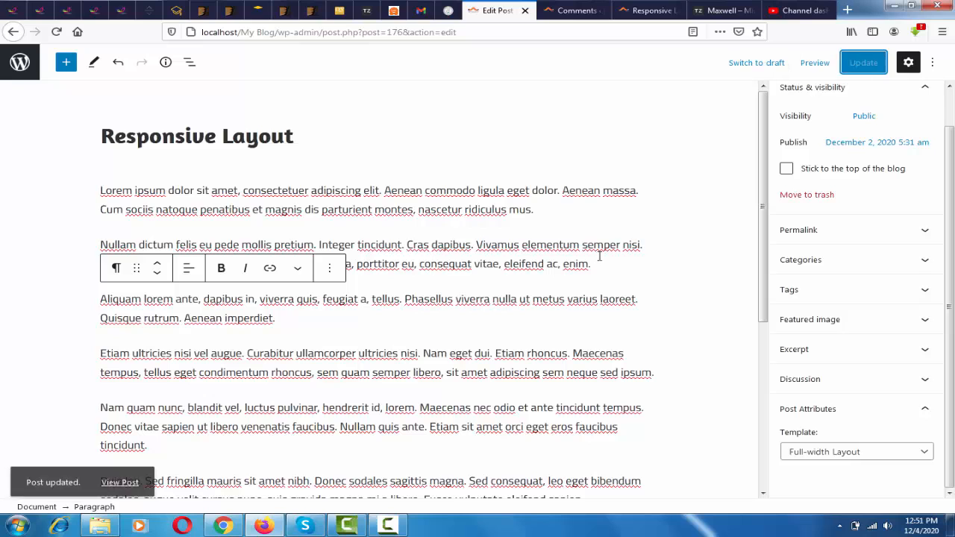
- Reload the Responsive Layout post on the blog and examine its layout from the featured image to the comment form
{"action": "left_click", "coordinate": [584, 6]}
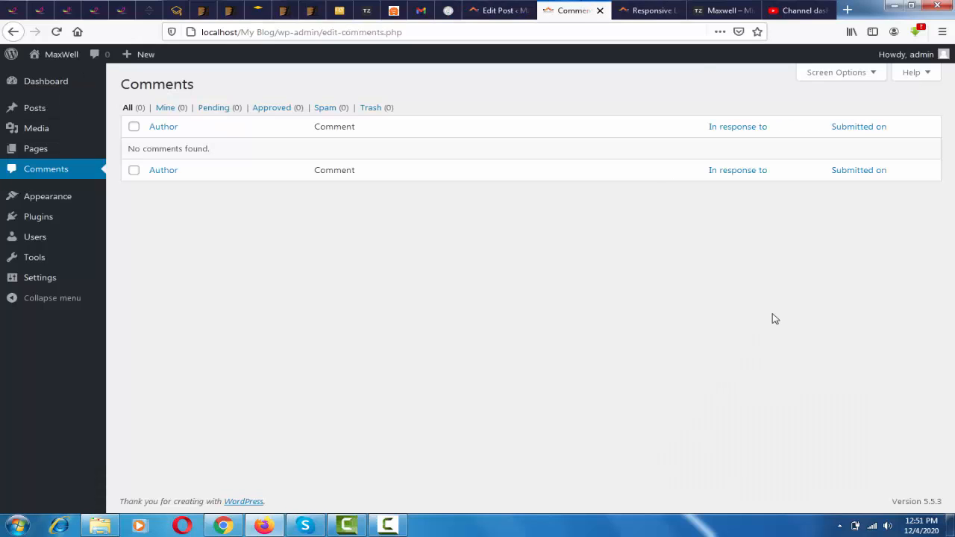
{"action": "left_click", "coordinate": [663, 8]}
{"action": "scroll", "coordinate": [804, 323], "scroll_direction": "up", "scroll_amount": 15}
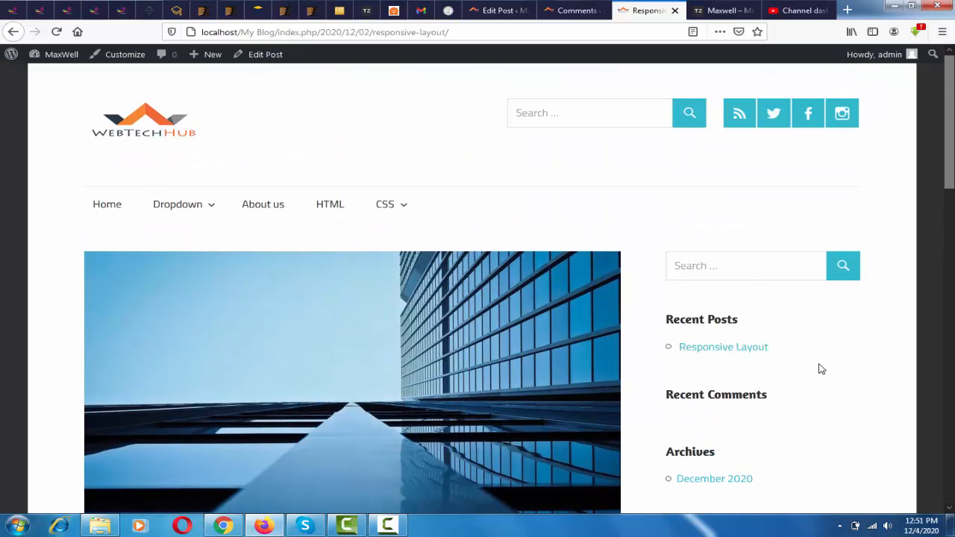
{"action": "key", "text": "F5"}
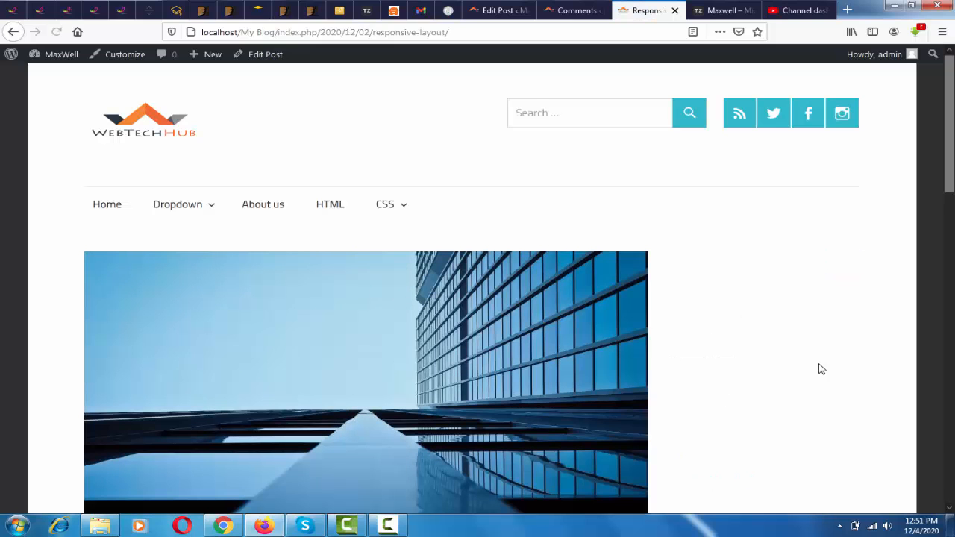
{"action": "scroll", "coordinate": [821, 368], "scroll_direction": "down", "scroll_amount": 5}
{"action": "scroll", "coordinate": [821, 368], "scroll_direction": "down", "scroll_amount": 9}
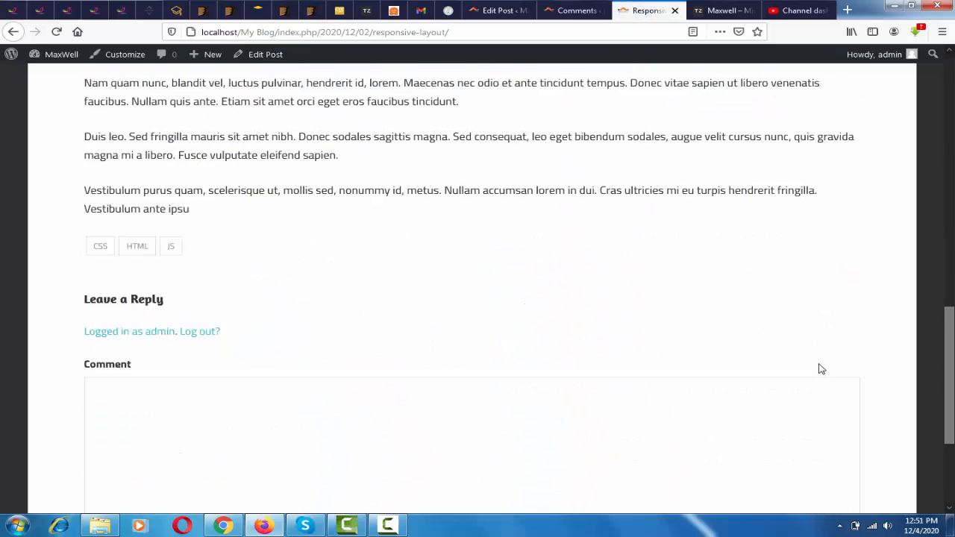
{"action": "scroll", "coordinate": [821, 369], "scroll_direction": "up", "scroll_amount": 15}
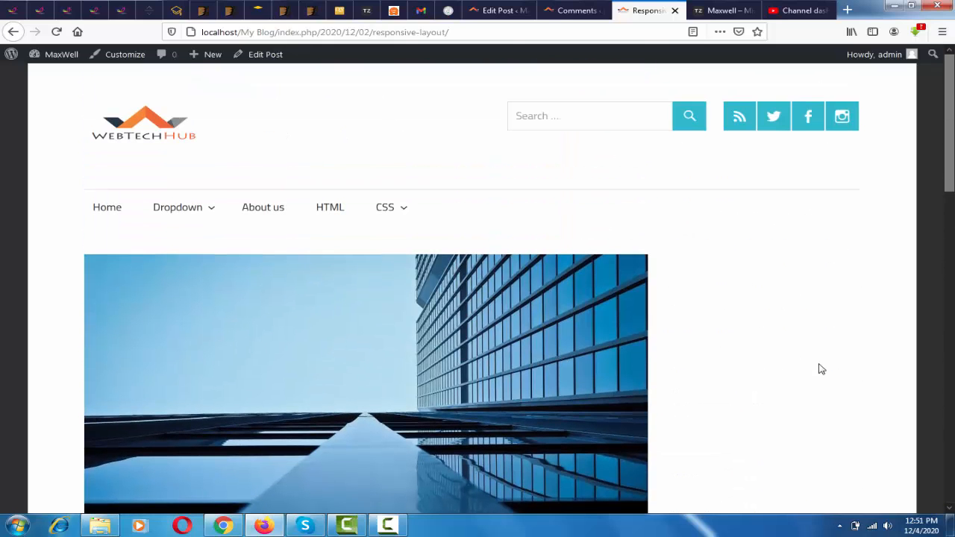
{"action": "scroll", "coordinate": [820, 368], "scroll_direction": "down", "scroll_amount": 9}
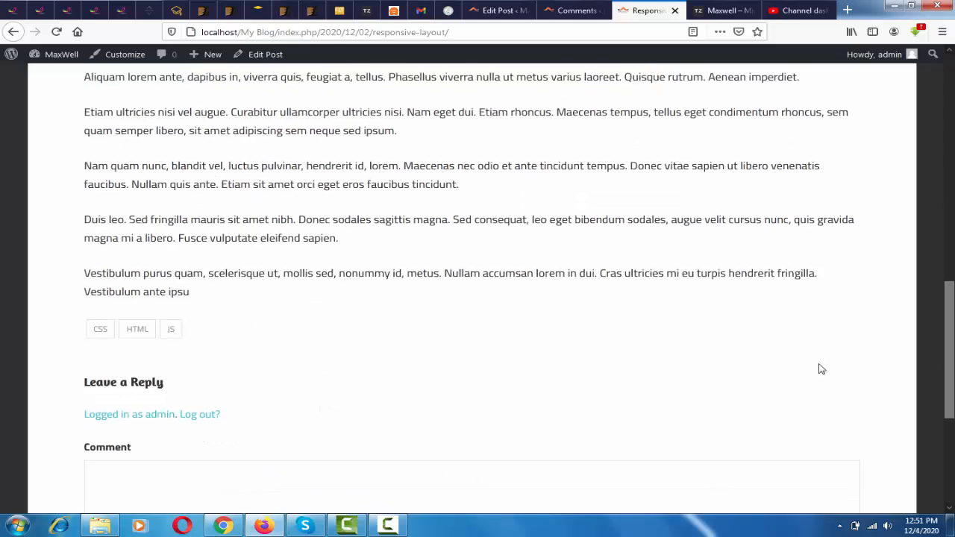
{"action": "scroll", "coordinate": [820, 368], "scroll_direction": "up", "scroll_amount": 8}
- Return to the post editor, set the Responsive Layout post's template back to Default template and update the post
{"action": "key", "text": "ctrl+shift+Tab"}
{"action": "key", "text": "ctrl+shift+Tab"}
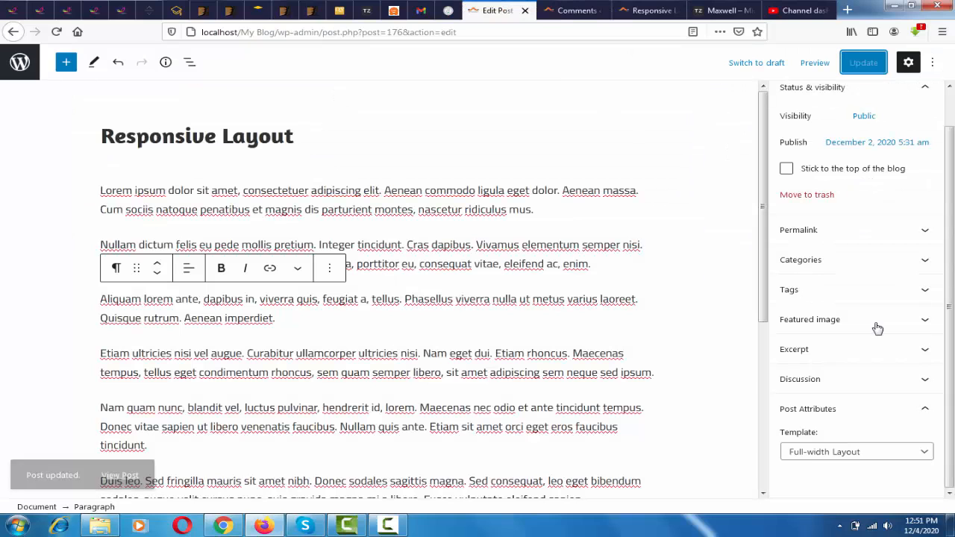
{"action": "left_click", "coordinate": [926, 452]}
{"action": "left_click", "coordinate": [884, 469]}
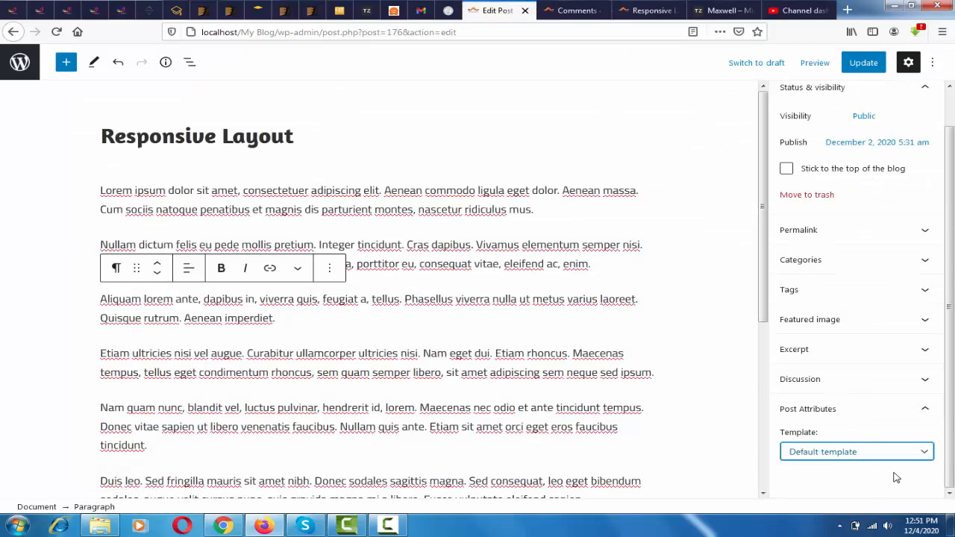
{"action": "left_click", "coordinate": [863, 63]}
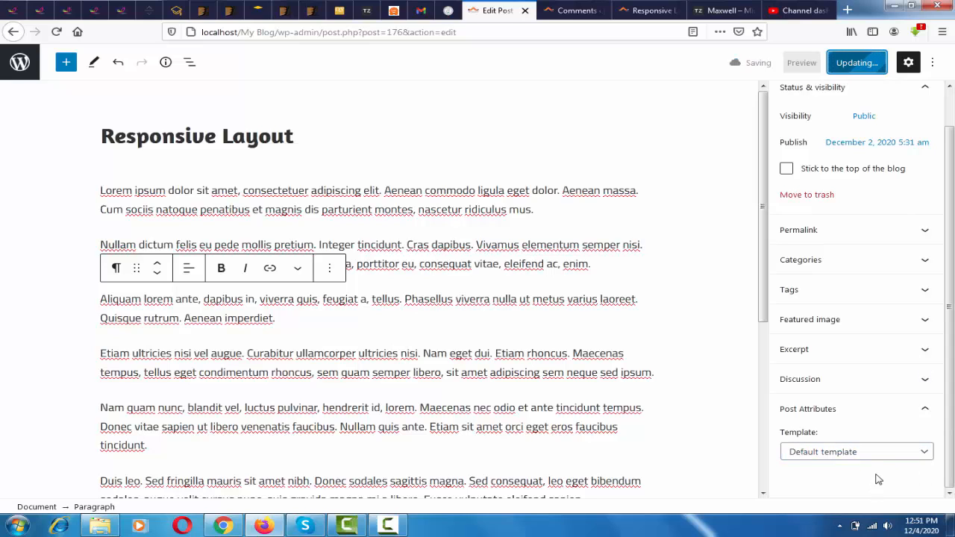
- Close the browser tab with the comments list and go from the Responsive Layout post to the blog's home page
{"action": "left_click", "coordinate": [574, 10]}
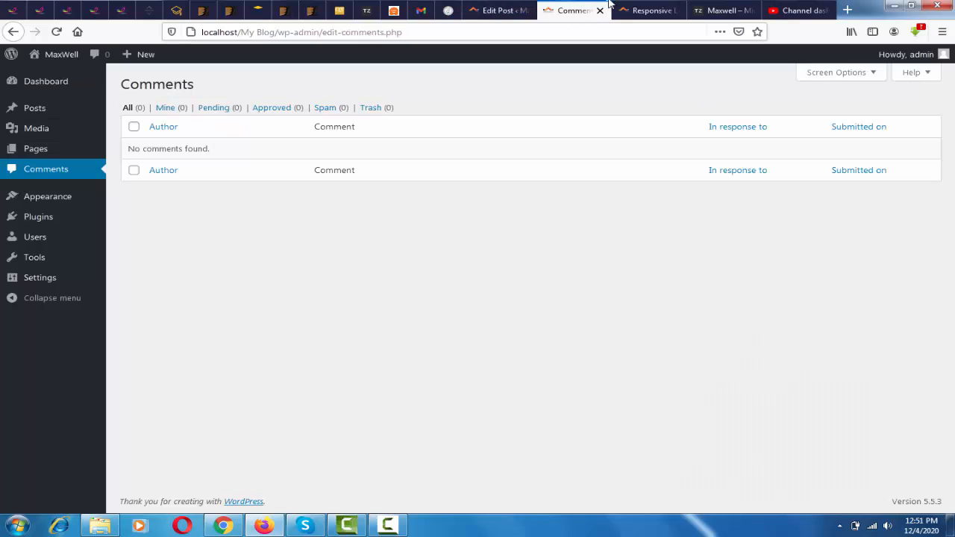
{"action": "left_click", "coordinate": [600, 12]}
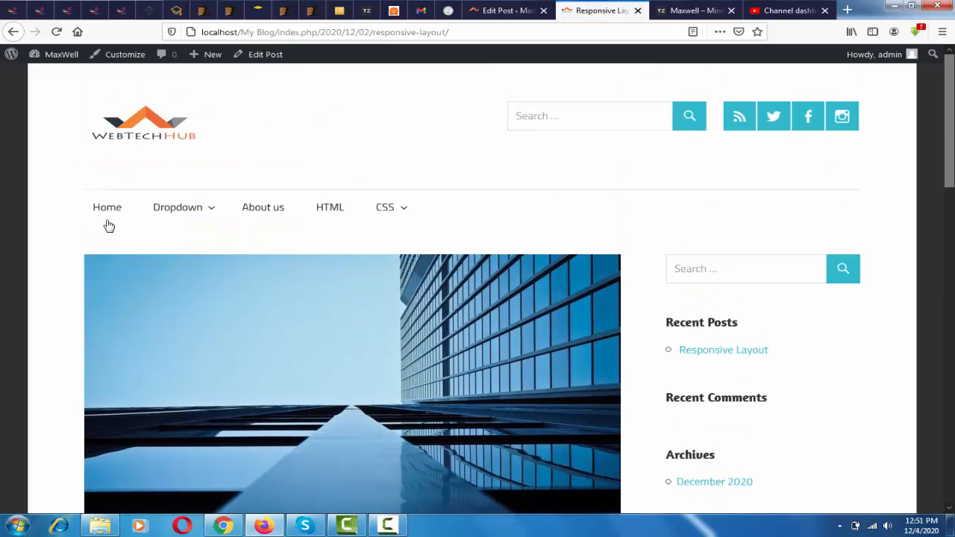
{"action": "left_click", "coordinate": [109, 207]}
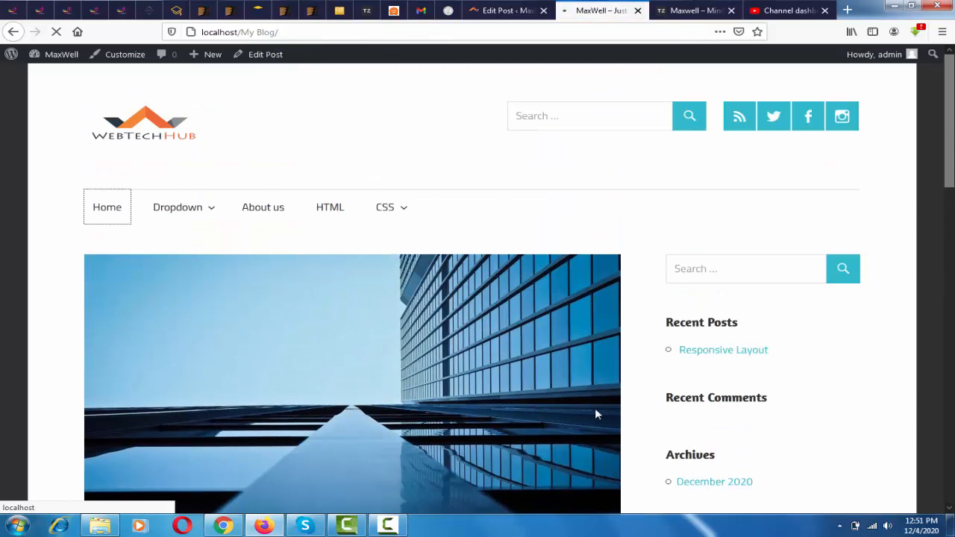